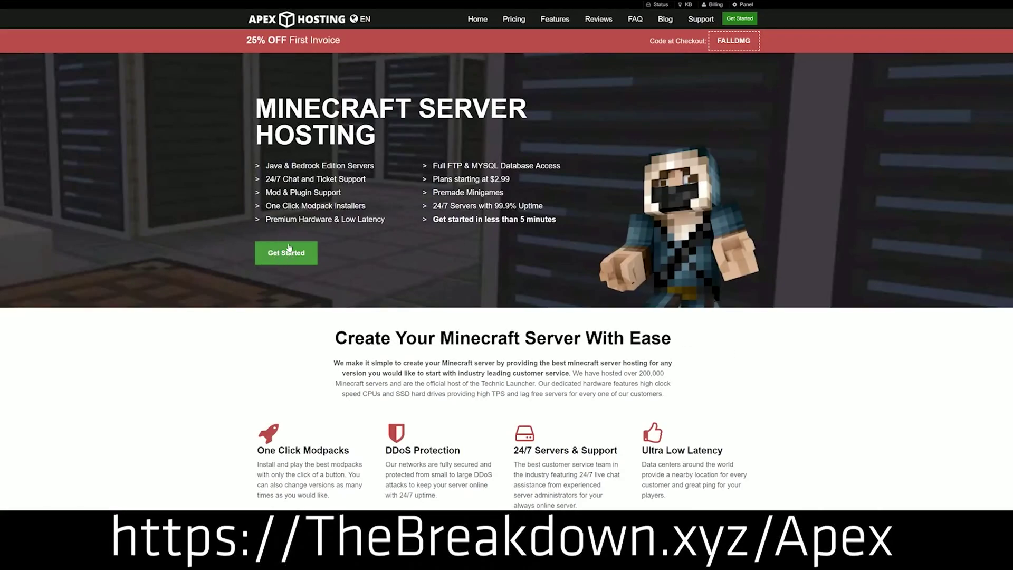
Review the Apex Hosting feature descriptions, including One Click Modpacks, 24/7 Servers & Support, Automated Backups and Instant Setup.
scroll(399, 319, down, 4)
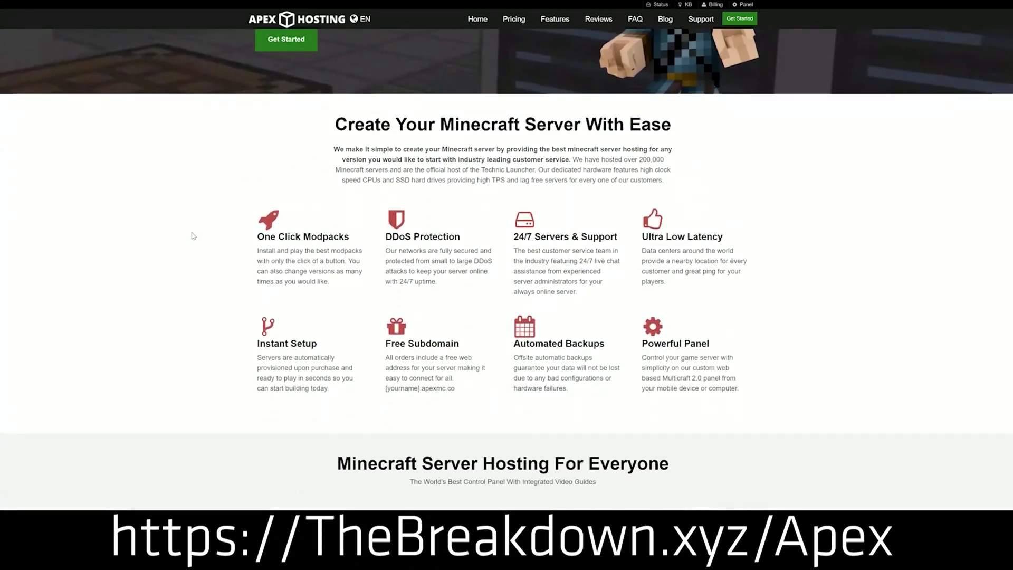
drag(255, 238, 620, 240)
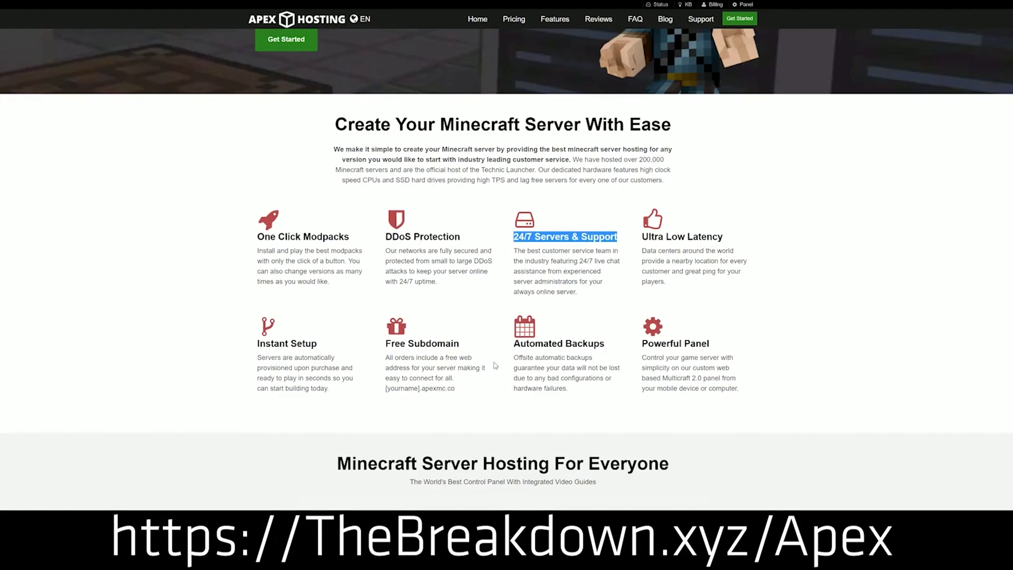
drag(514, 344, 568, 389)
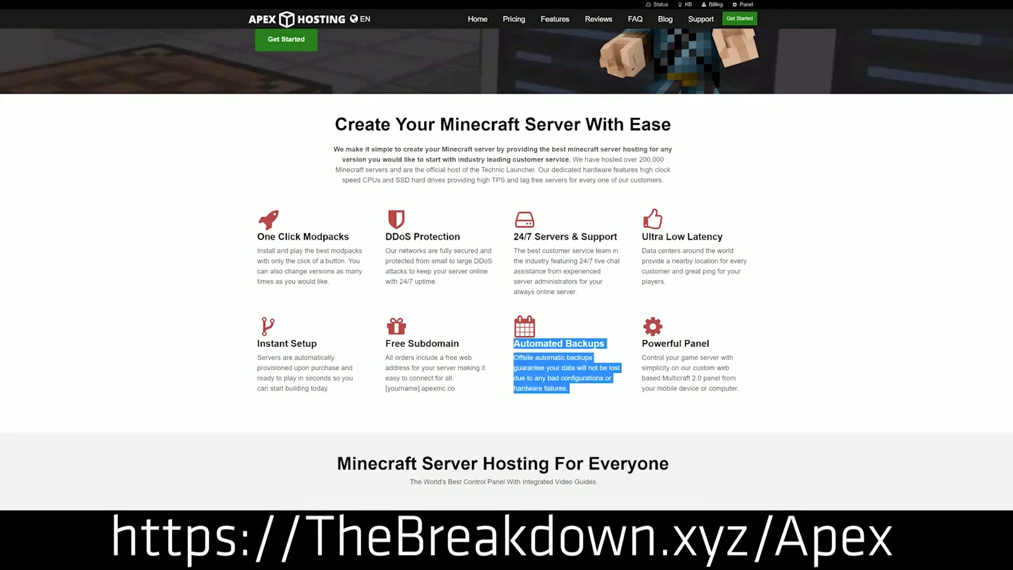
click(628, 344)
drag(336, 390, 257, 340)
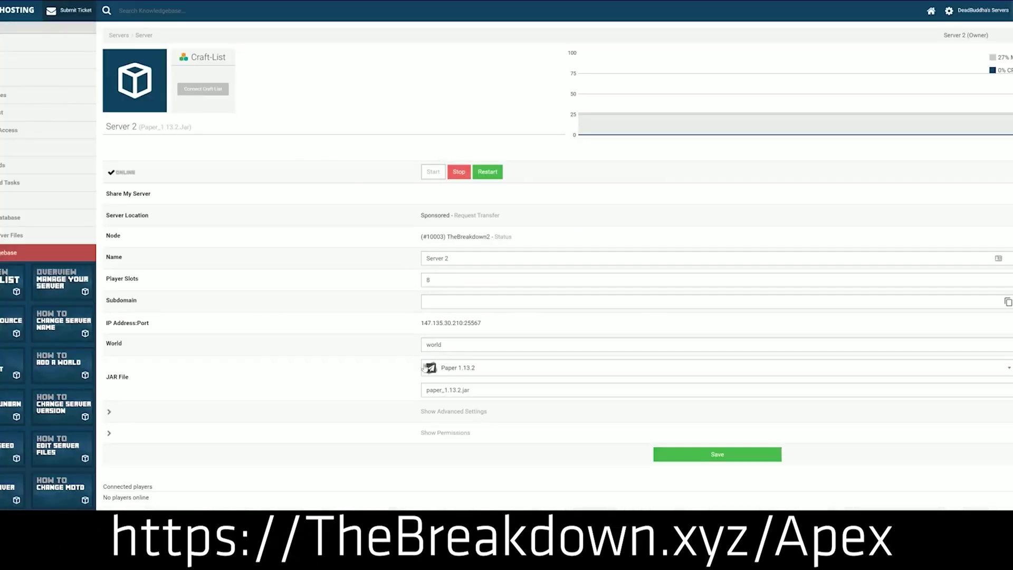
Browse the JAR file versions available for Server 2 and choose Minecraft 1.15.
click(474, 372)
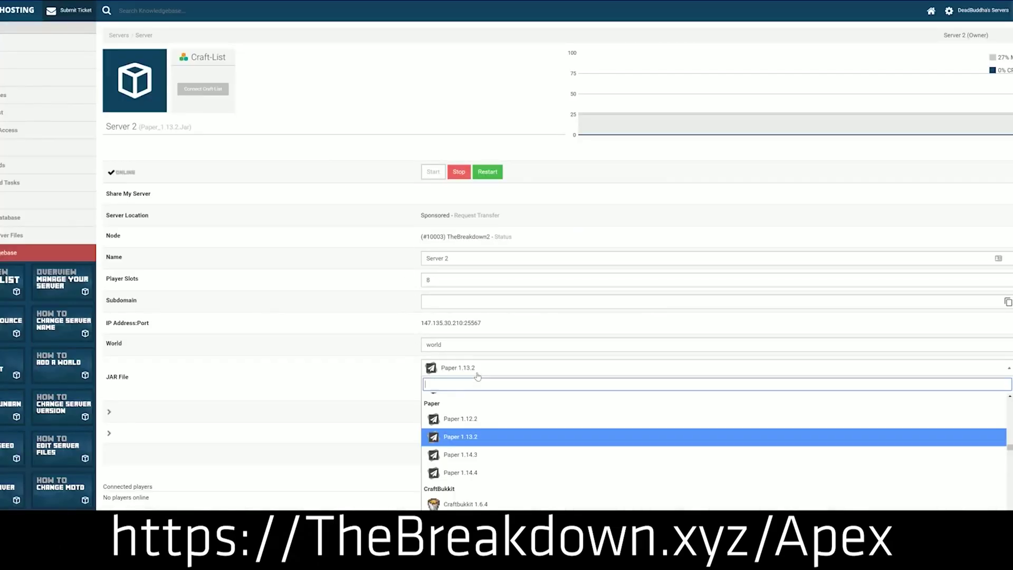
scroll(471, 458, down, 10)
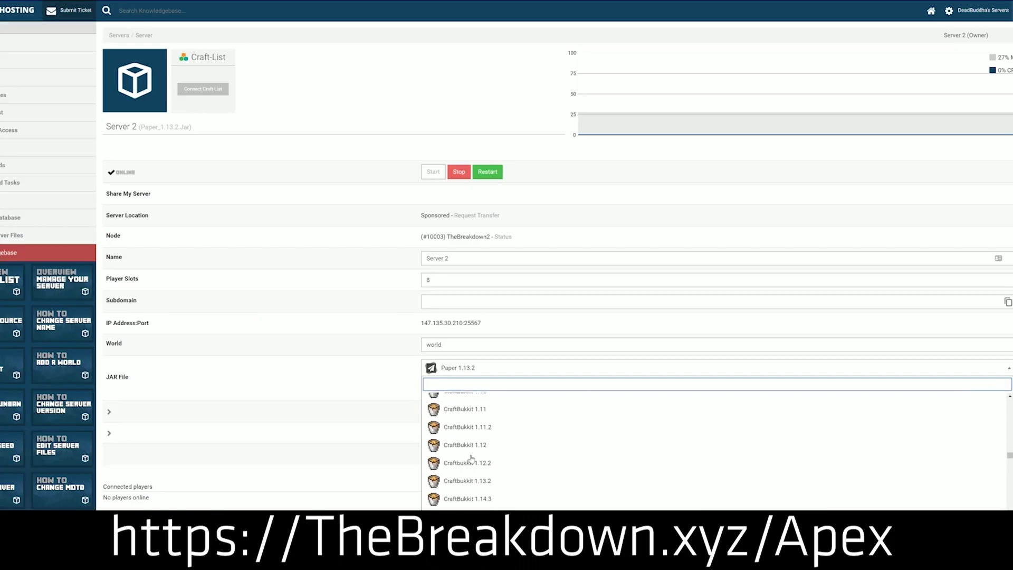
scroll(471, 443, down, 10)
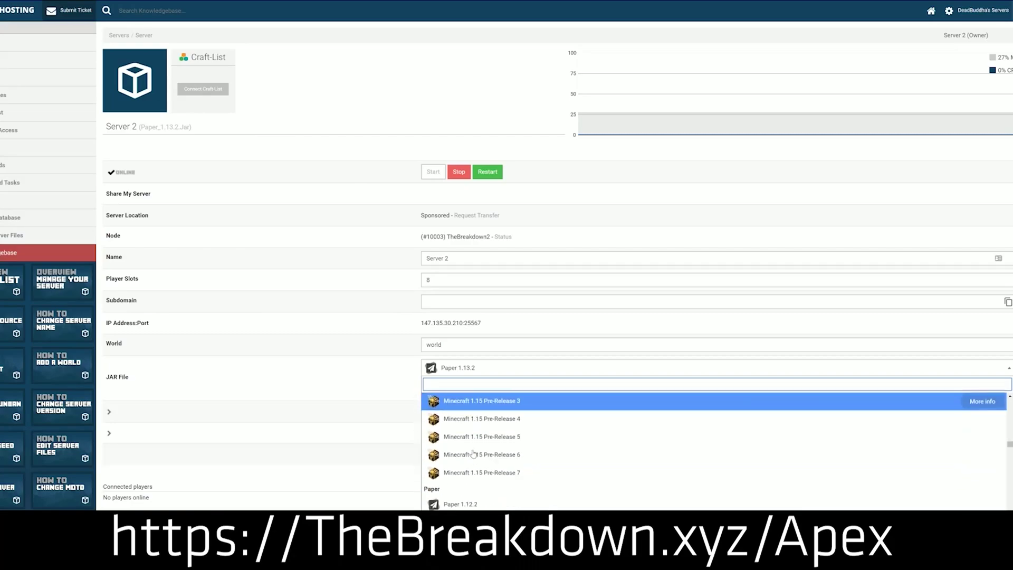
scroll(473, 453, up, 10)
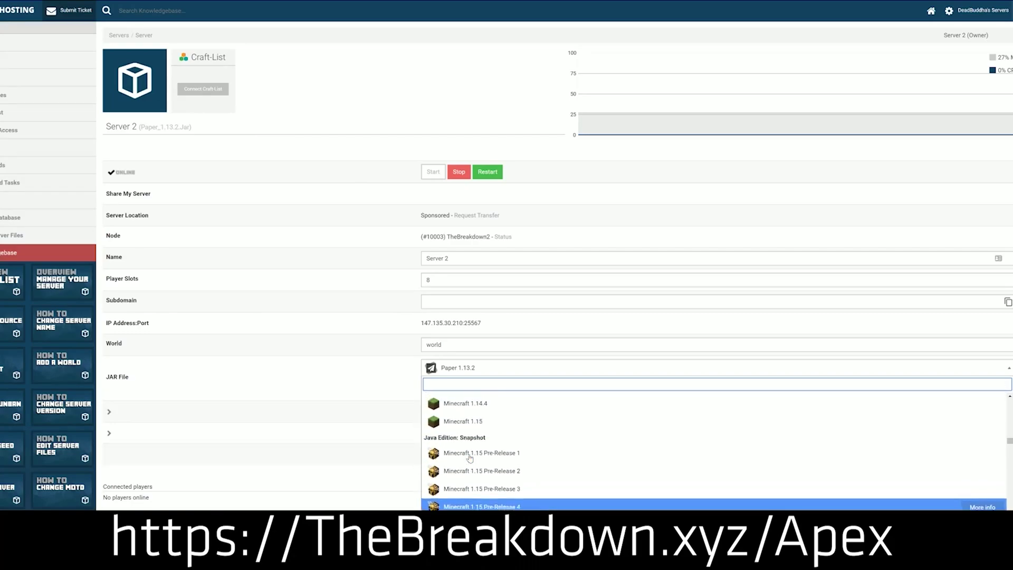
scroll(470, 458, down, 3)
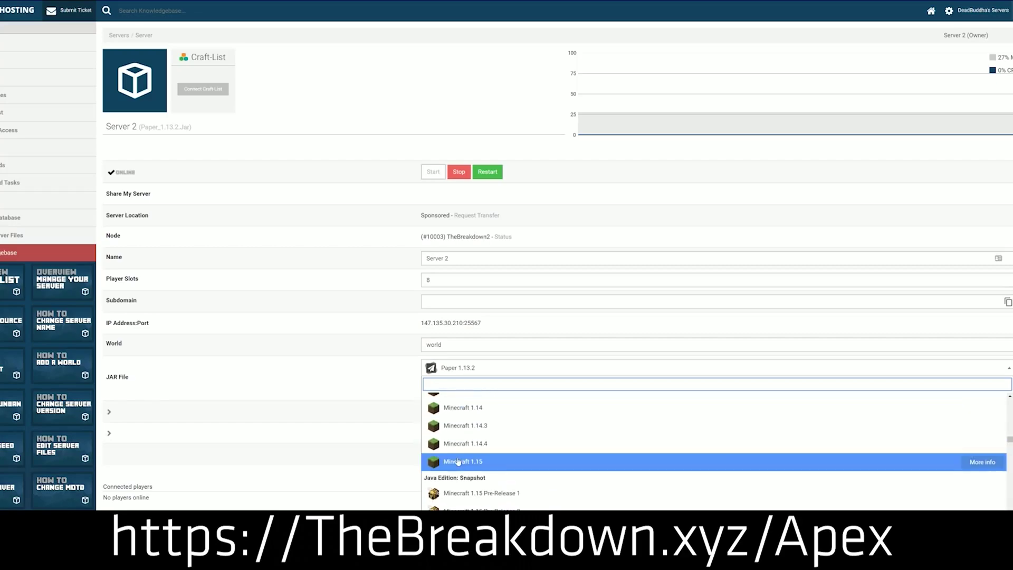
click(513, 466)
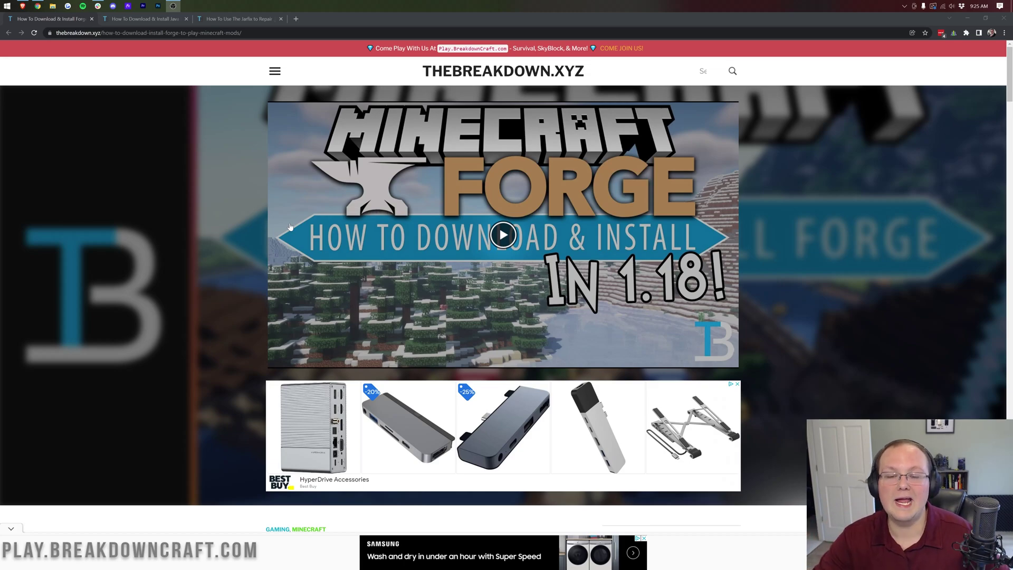
Read through the article on downloading and installing Forge in Minecraft, from the introduction to the final steps and back.
scroll(290, 227, down, 1)
scroll(290, 227, up, 1)
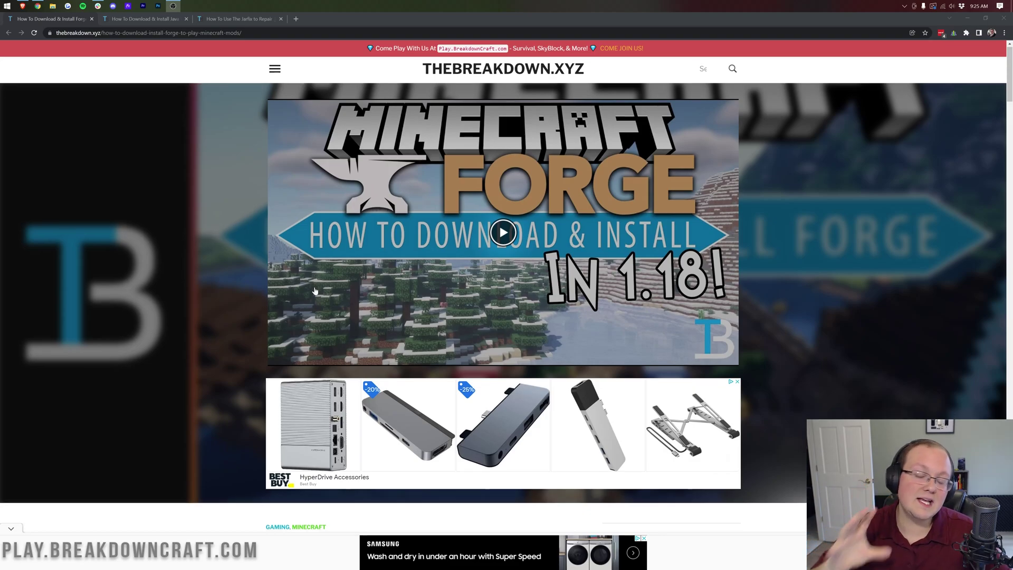
scroll(291, 252, down, 7)
scroll(315, 291, up, 7)
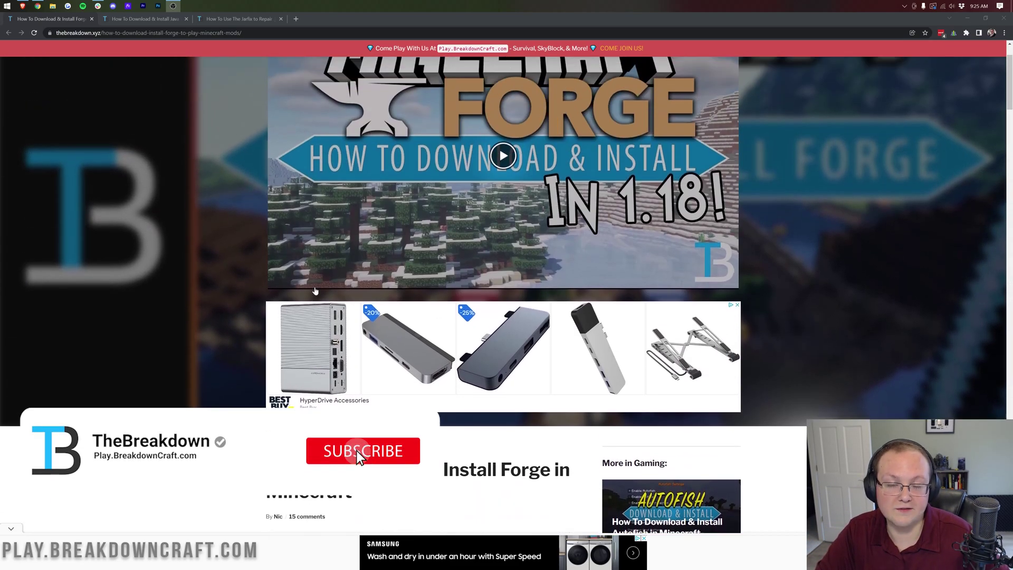
scroll(519, 209, down, 10)
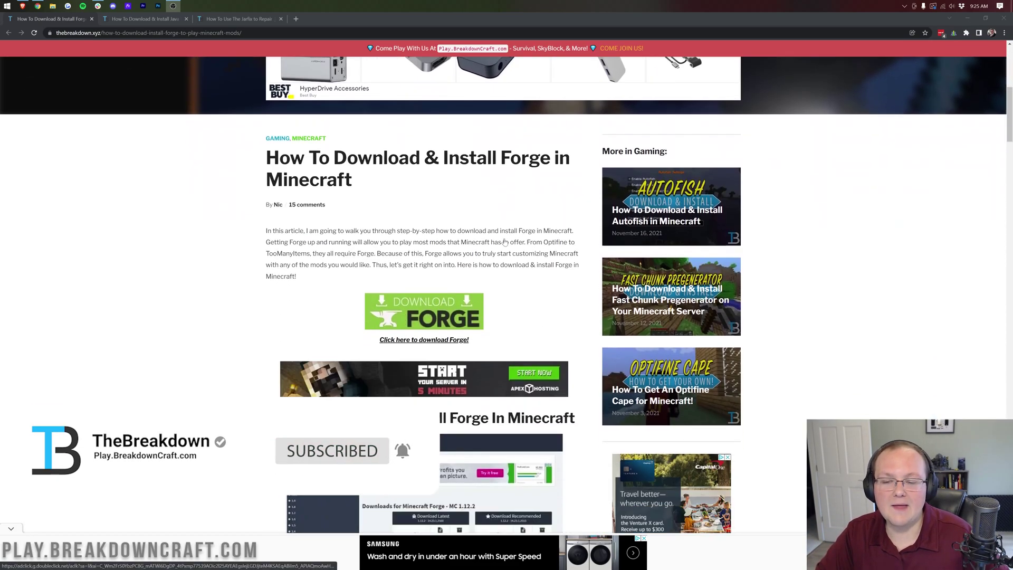
scroll(505, 242, down, 15)
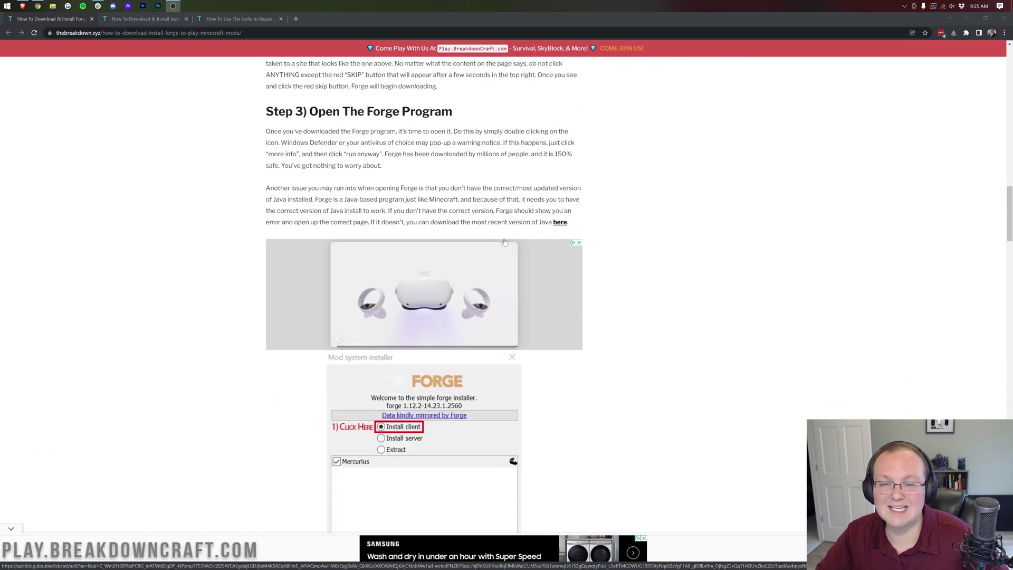
scroll(505, 242, down, 8)
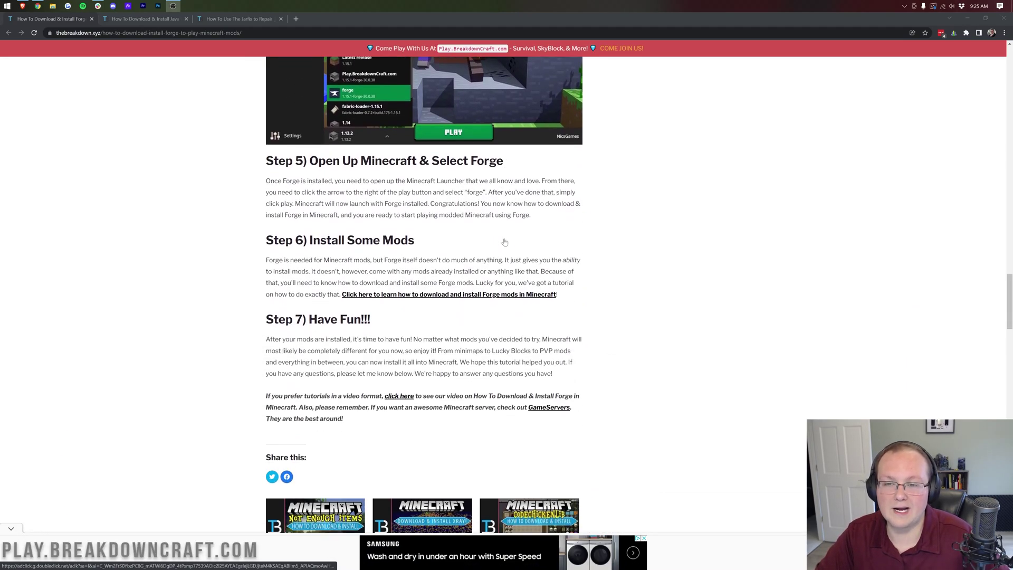
scroll(505, 241, up, 12)
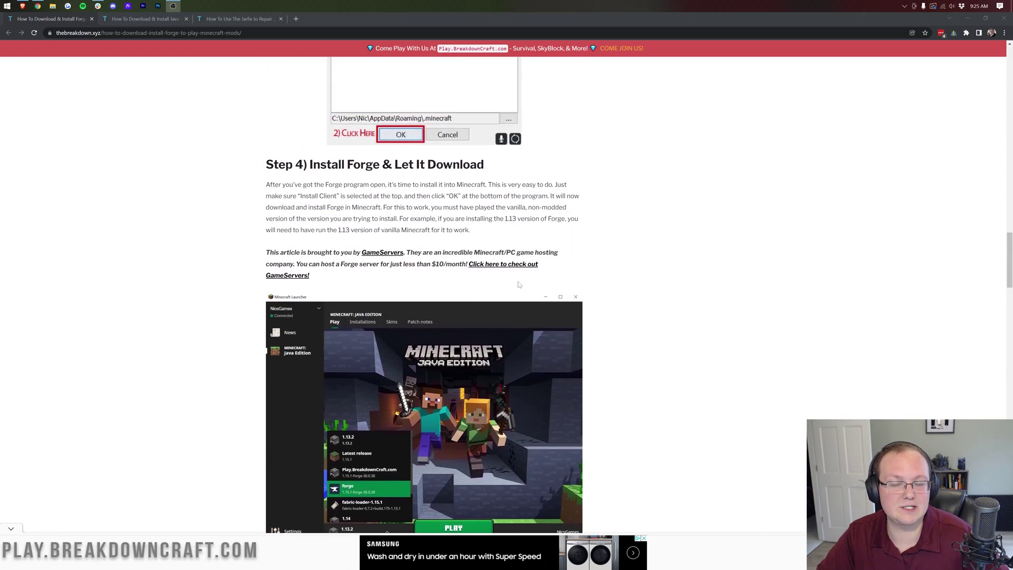
scroll(519, 285, up, 15)
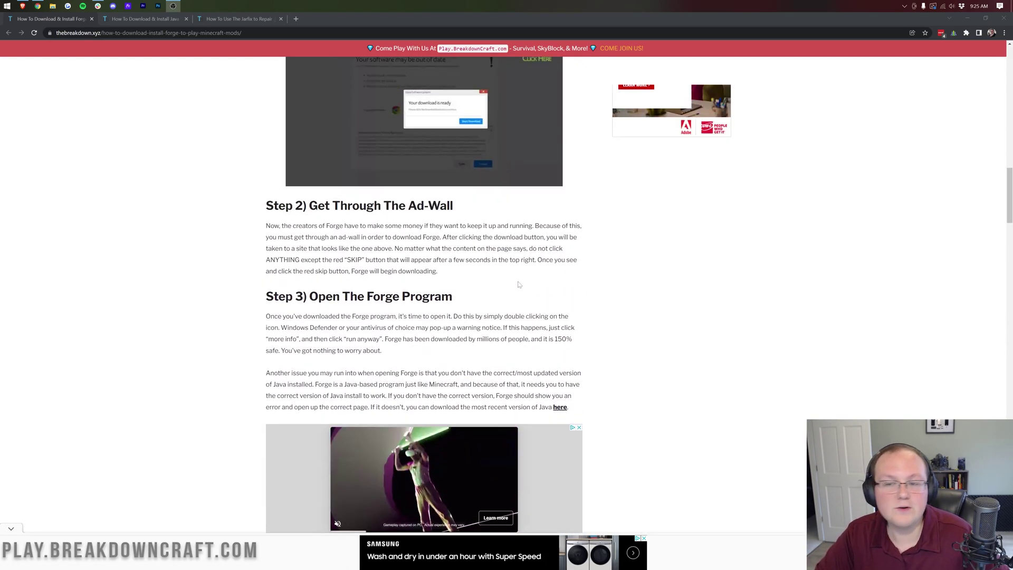
scroll(519, 285, up, 9)
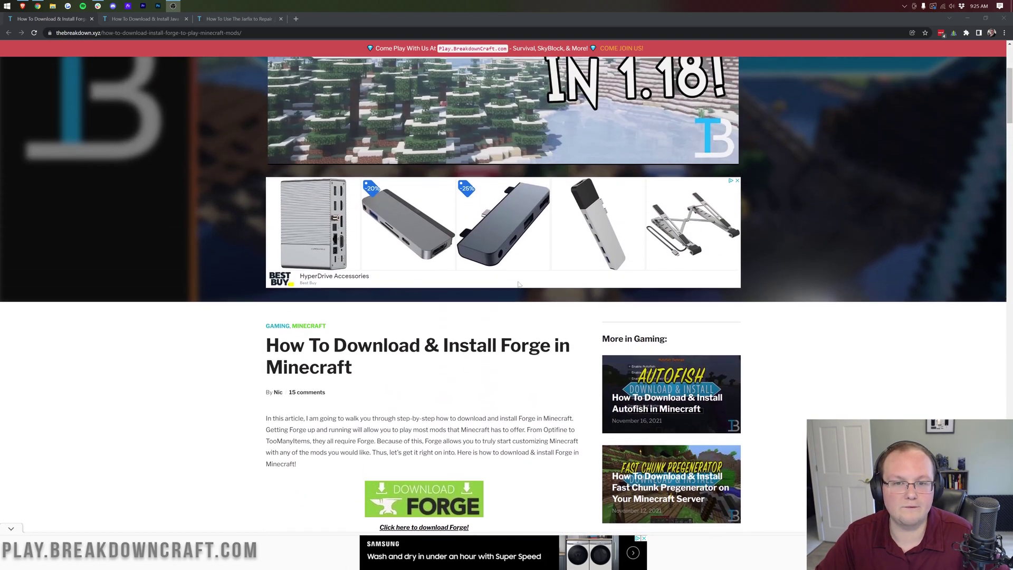
scroll(519, 285, down, 4)
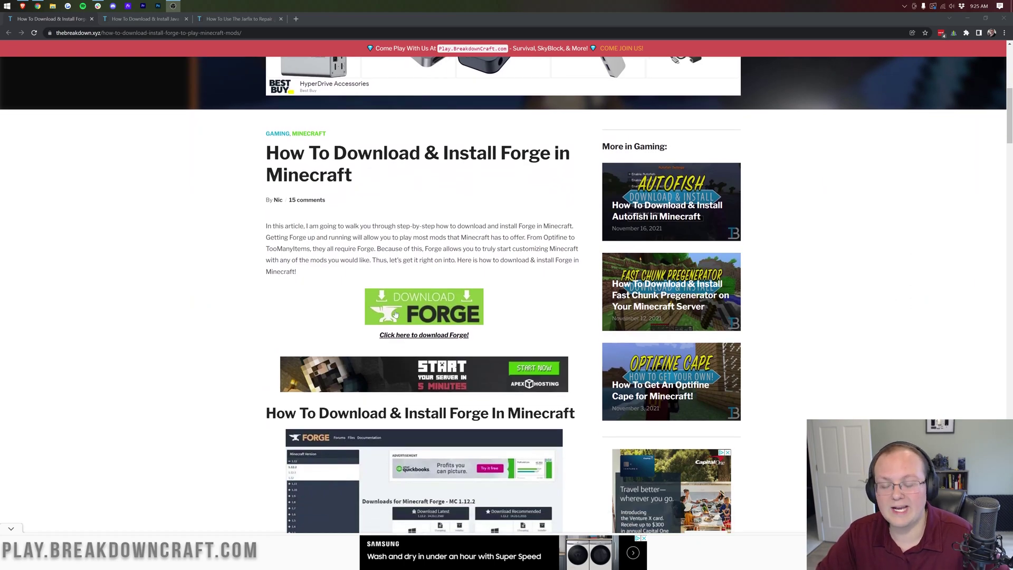
Open the Forge download page from the article and check the MC 1.18.1 heading against the Minecraft 1.18 version list.
click(413, 305)
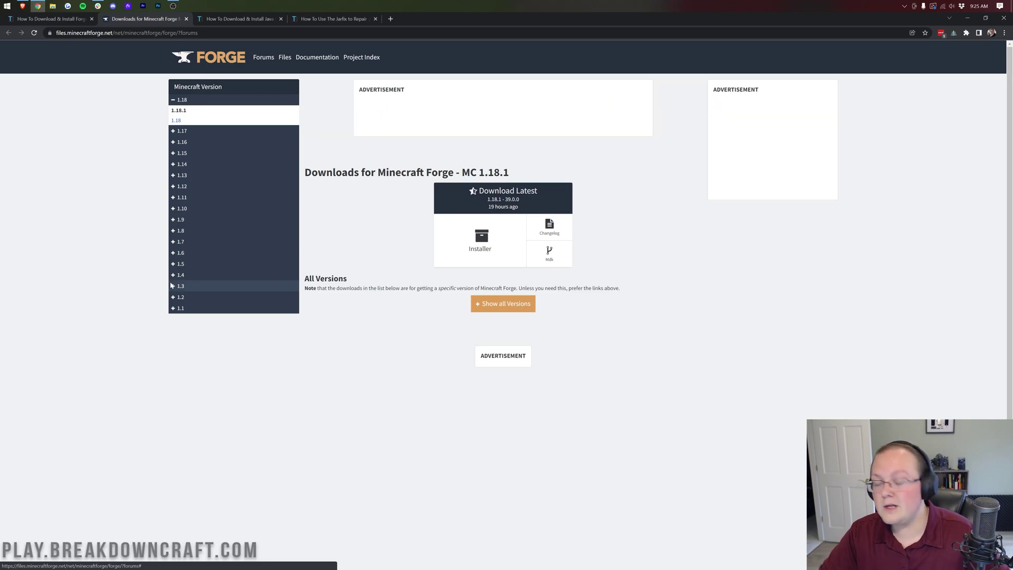
double_click(469, 172)
drag(469, 173, 517, 174)
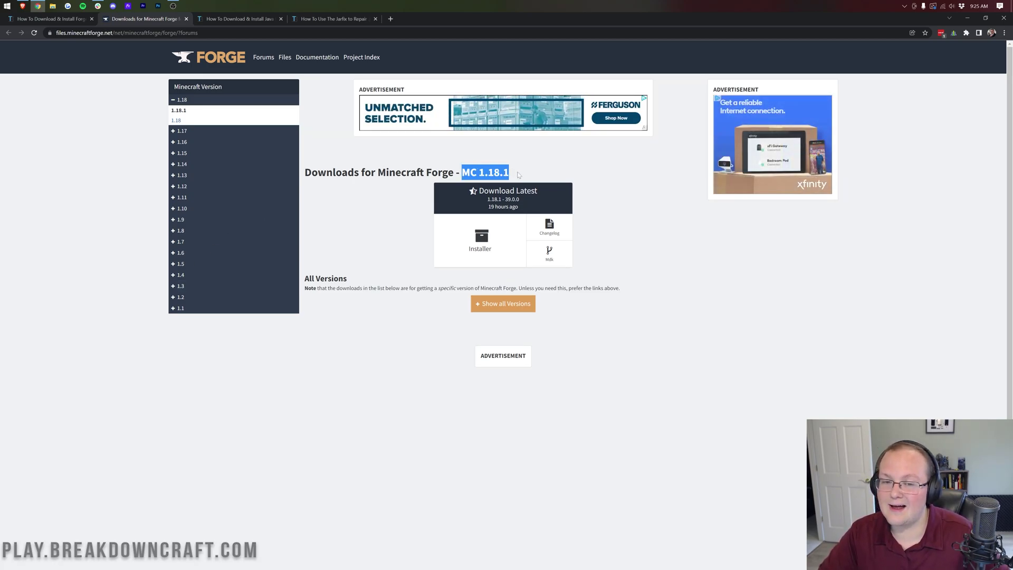
click(519, 174)
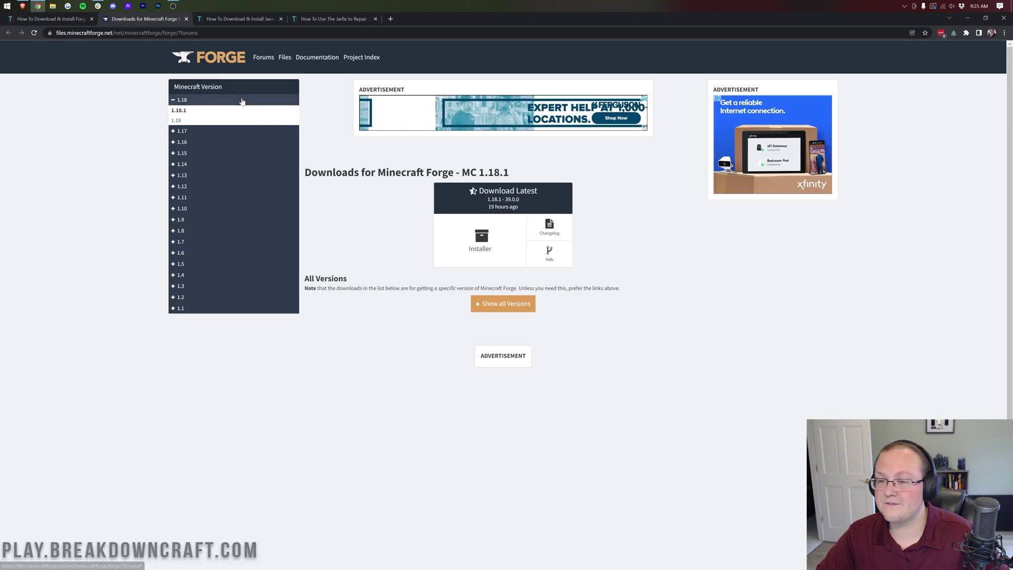
click(190, 100)
click(199, 104)
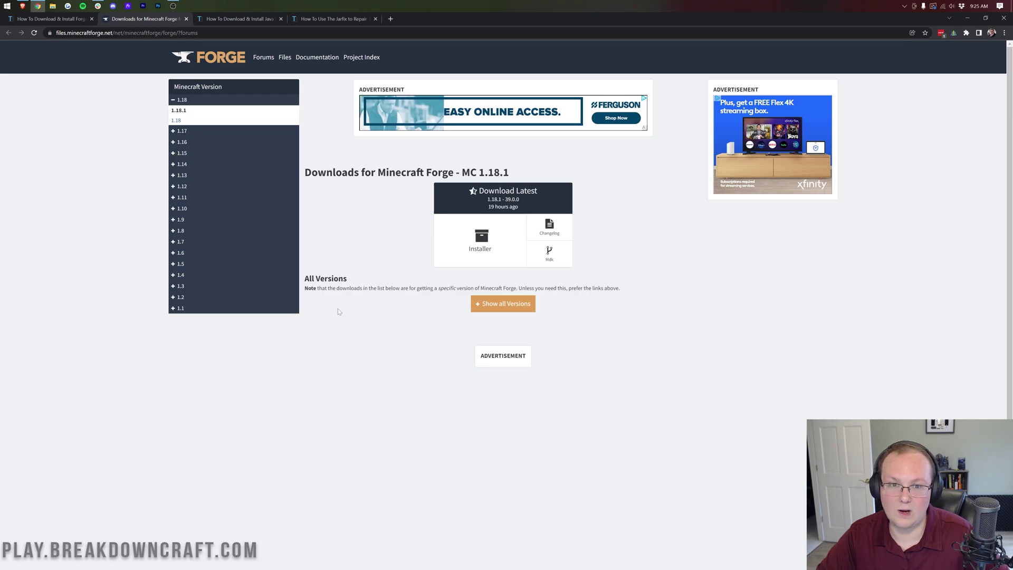
drag(518, 173, 478, 173)
click(518, 173)
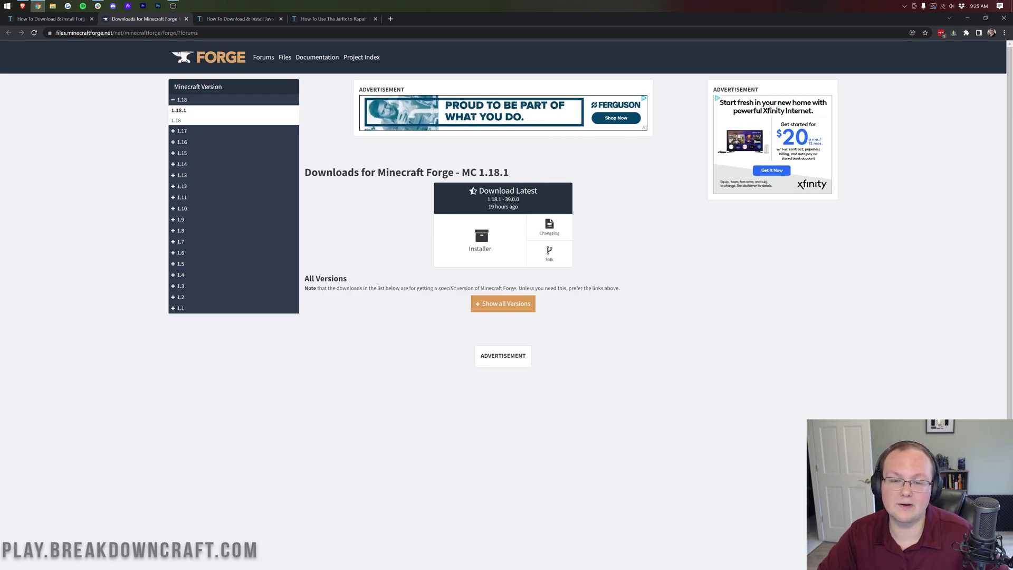
Download the latest Forge installer for 1.18.1, skipping the ad page, and bring up the Java installation article.
click(486, 246)
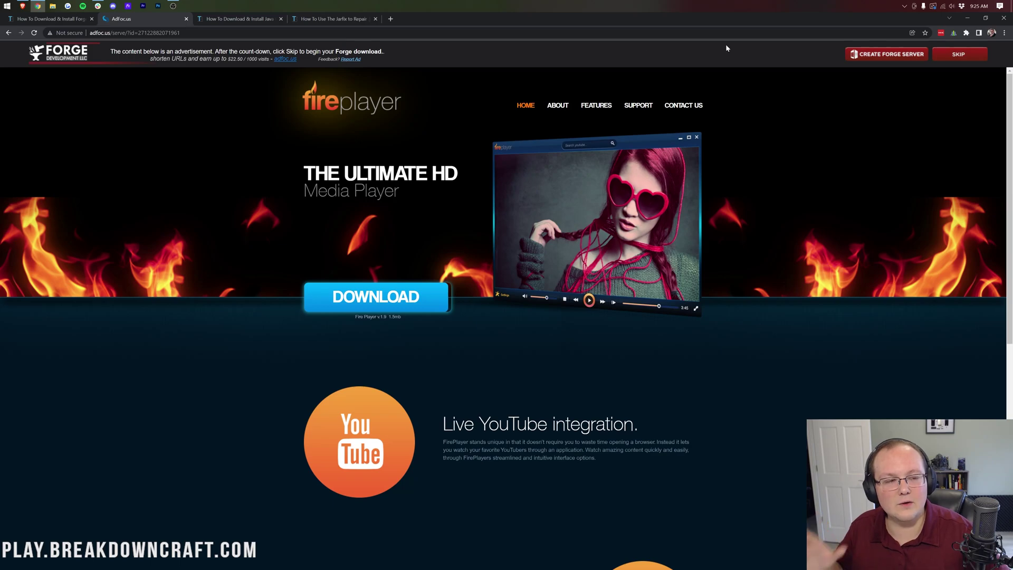
click(959, 62)
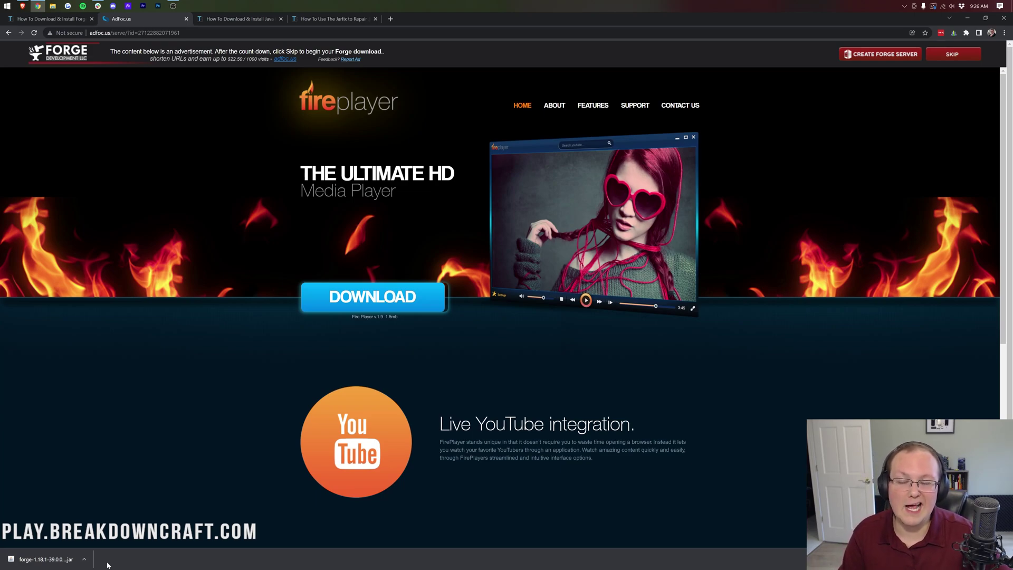
click(245, 23)
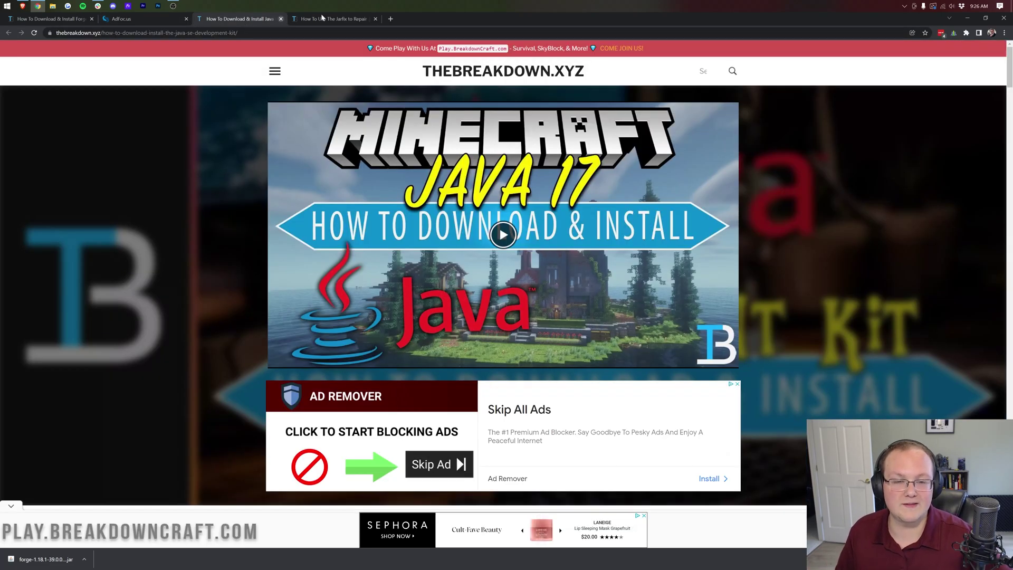
Minimize the browser and open the Downloads folder by searching the system for "down".
click(968, 17)
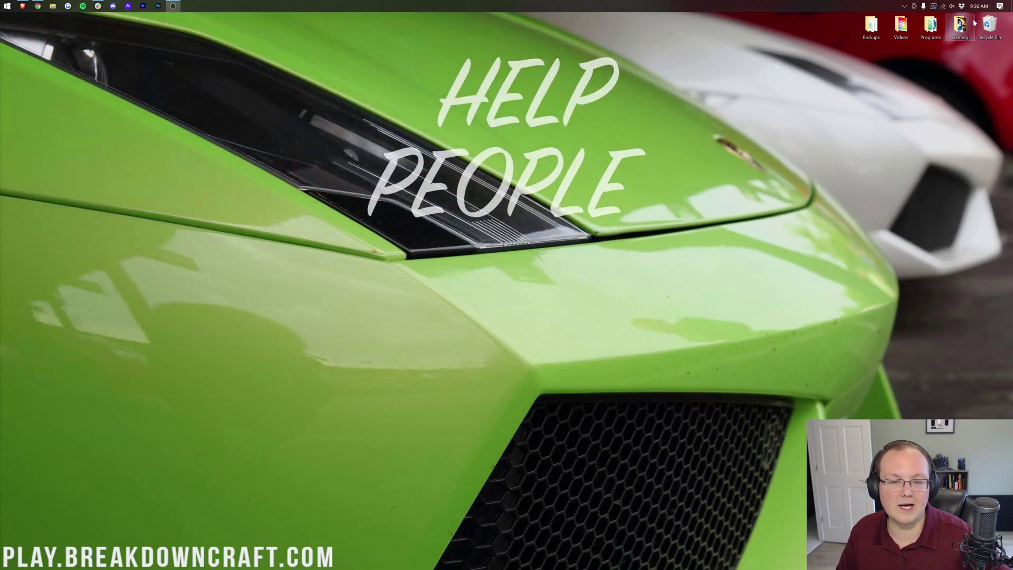
click(1, 2)
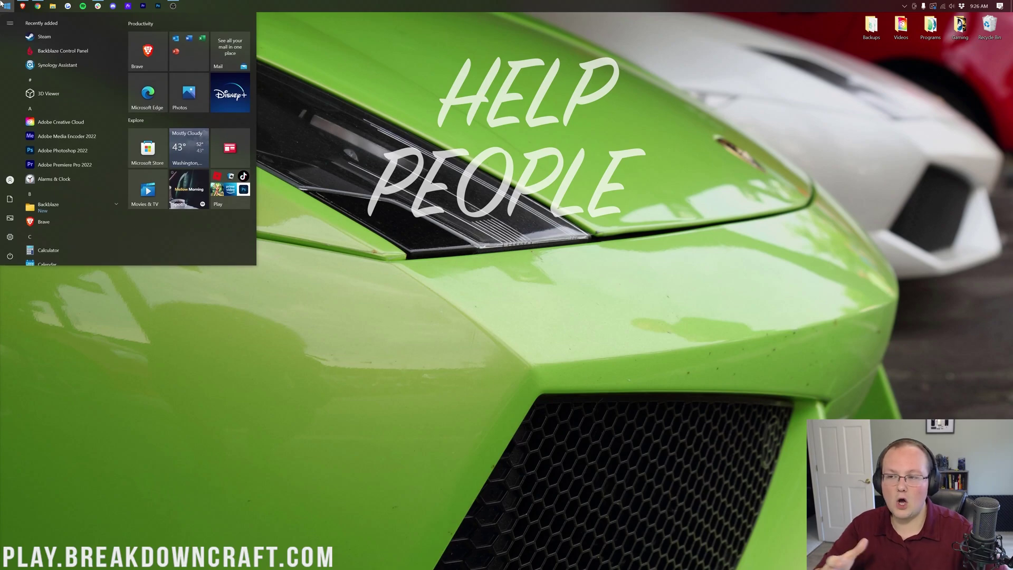
text(down)
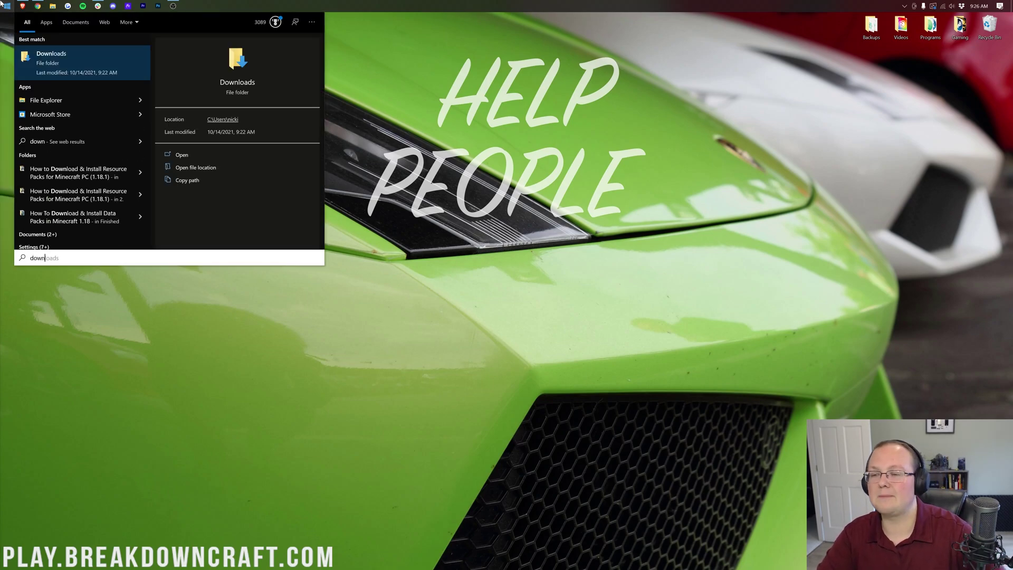
click(81, 65)
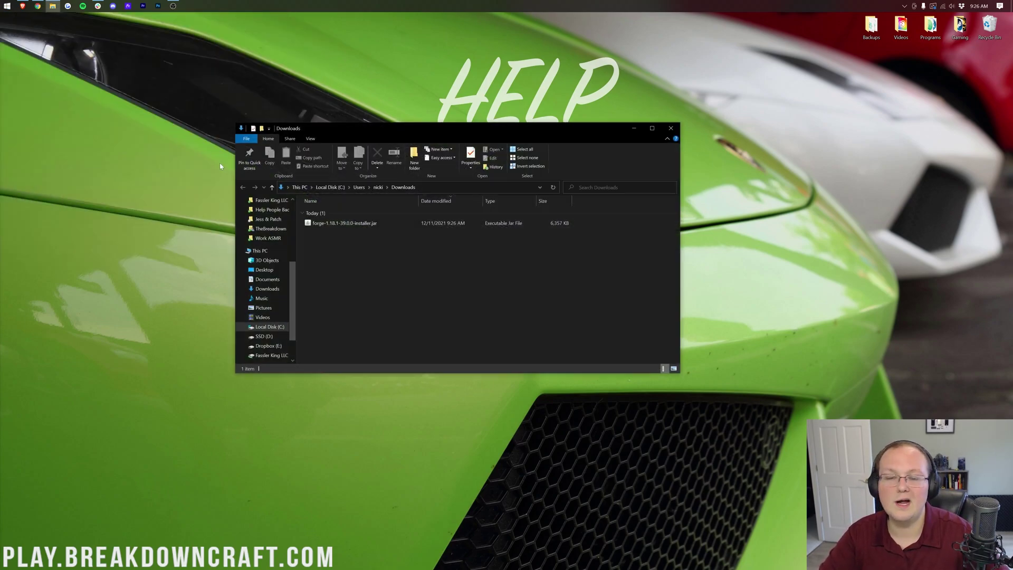
Move forge-1.18.1-39.0.0-installer.jar from the Downloads folder to the desktop and close the folder window.
drag(384, 133, 397, 130)
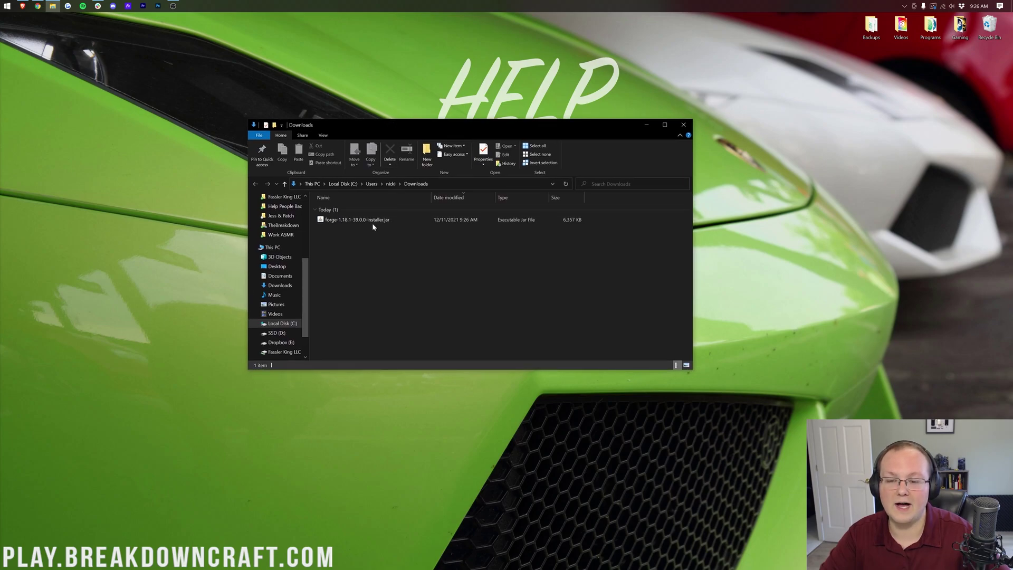
drag(329, 223, 419, 96)
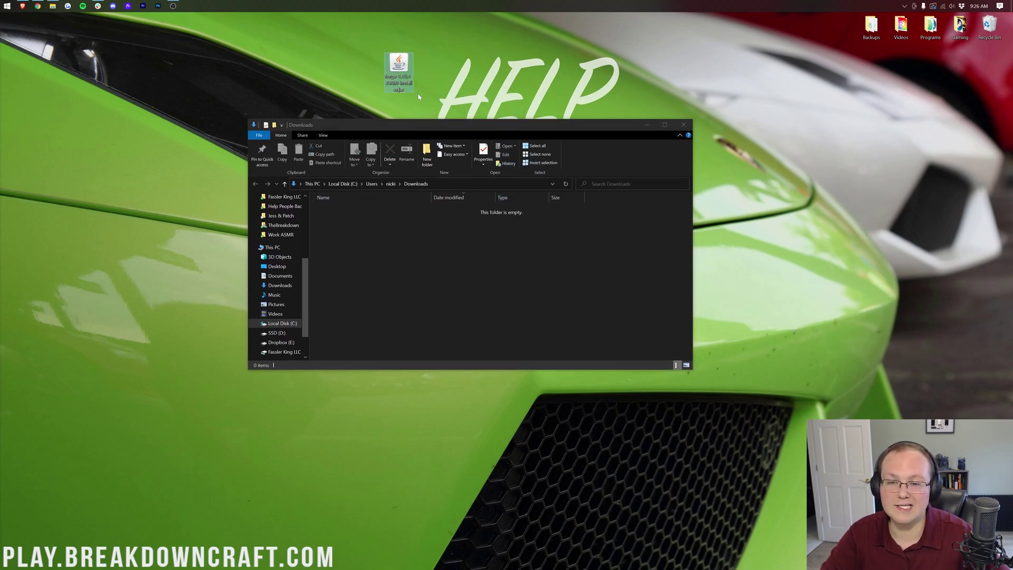
click(684, 129)
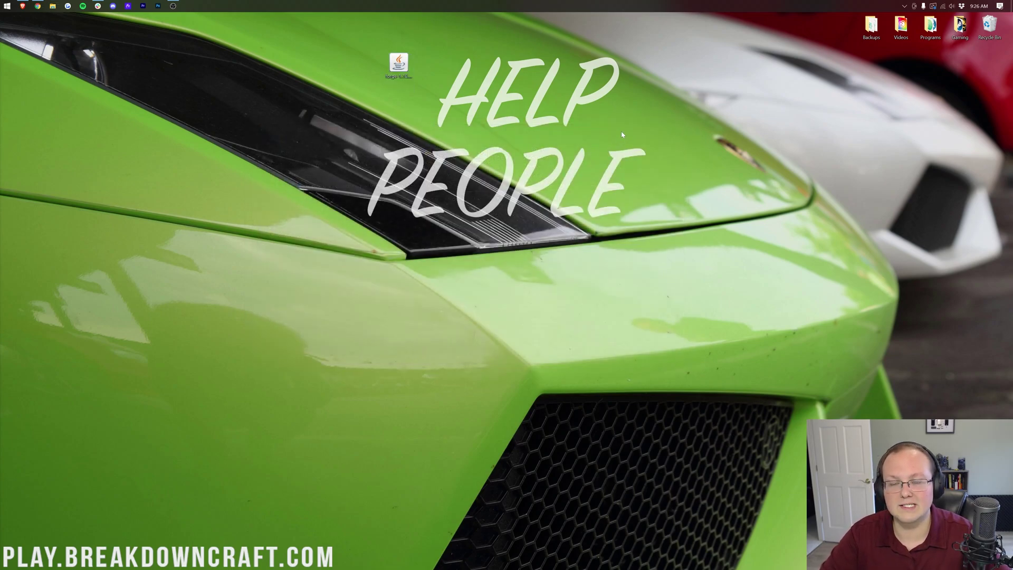
Try running the Forge installer on the desktop with Java(TM) Platform SE binary, and dismiss it.
right_click(397, 65)
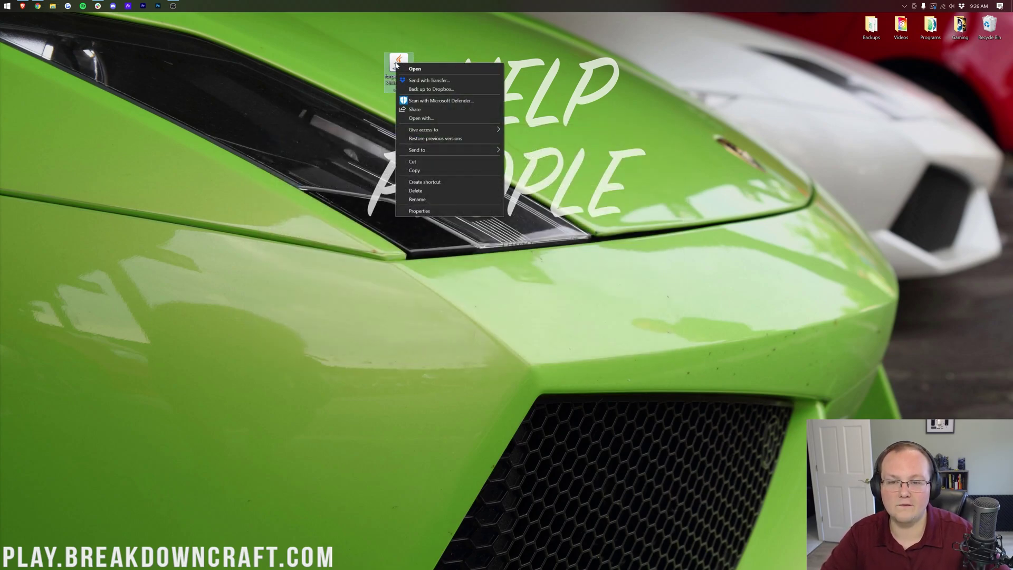
click(431, 118)
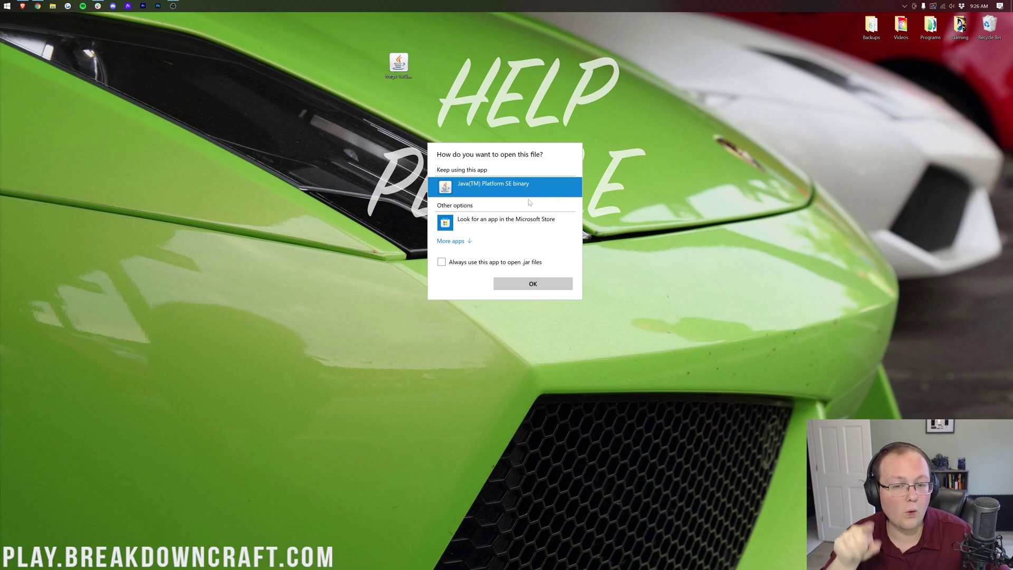
click(398, 64)
right_click(395, 66)
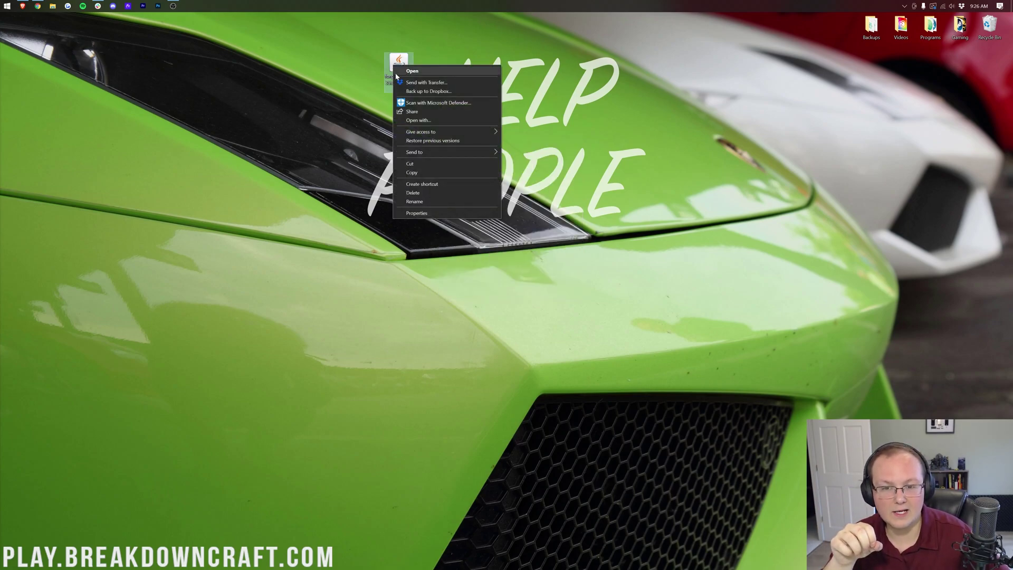
click(419, 121)
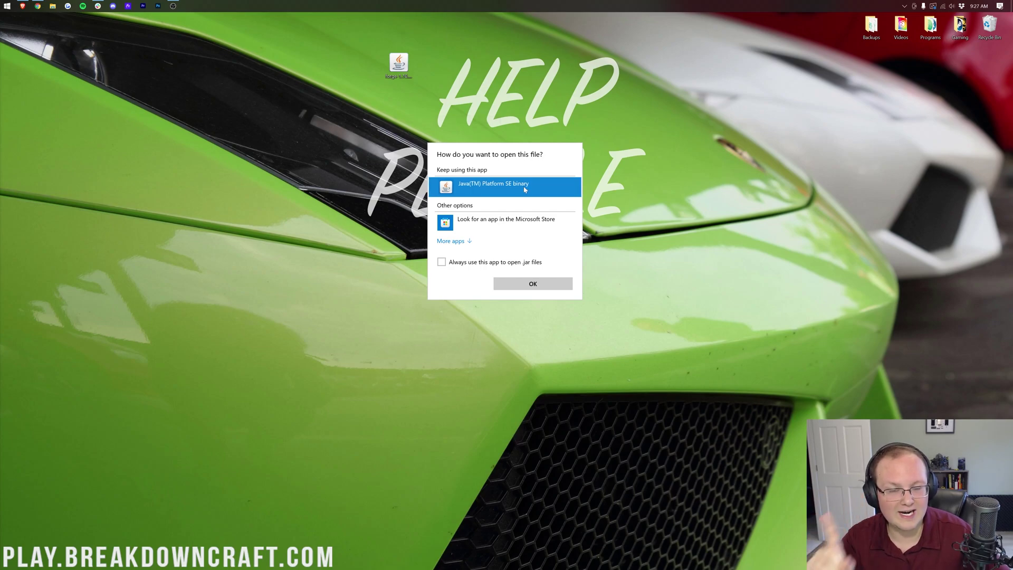
click(533, 283)
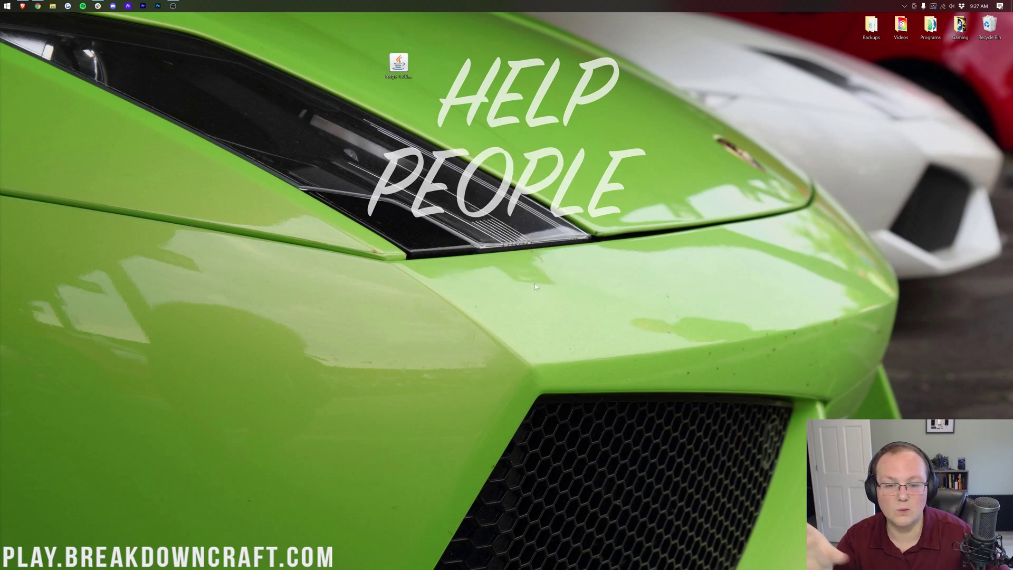
click(559, 236)
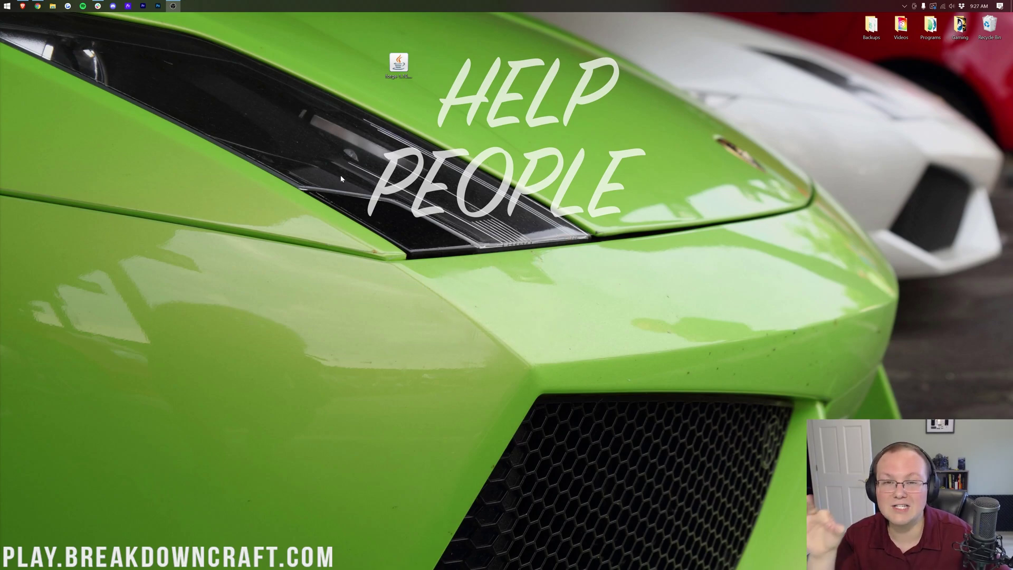
Review the Java 17 installation article and the Jarfix repair article in the browser, and minimize it.
click(38, 6)
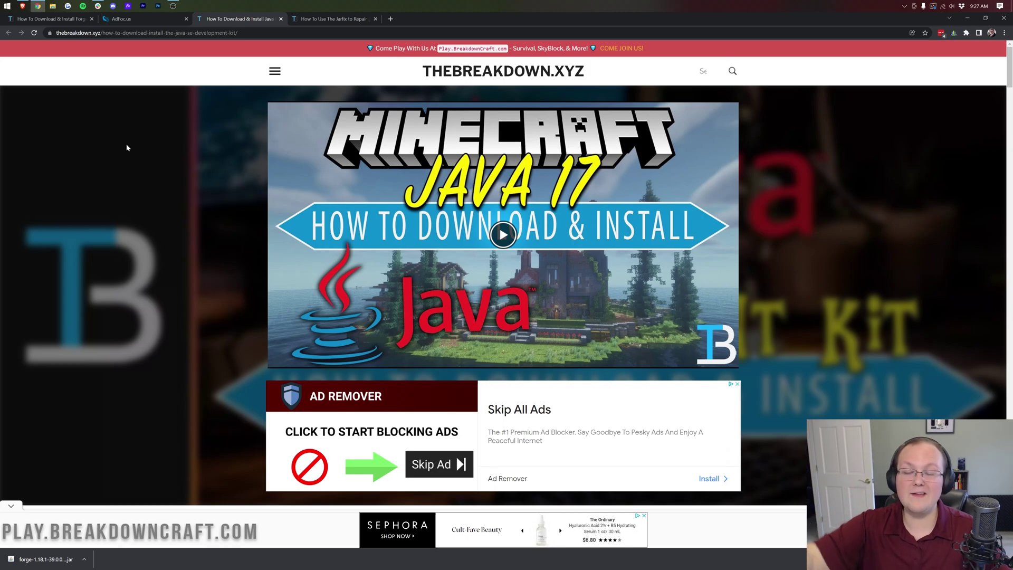
scroll(126, 148, down, 10)
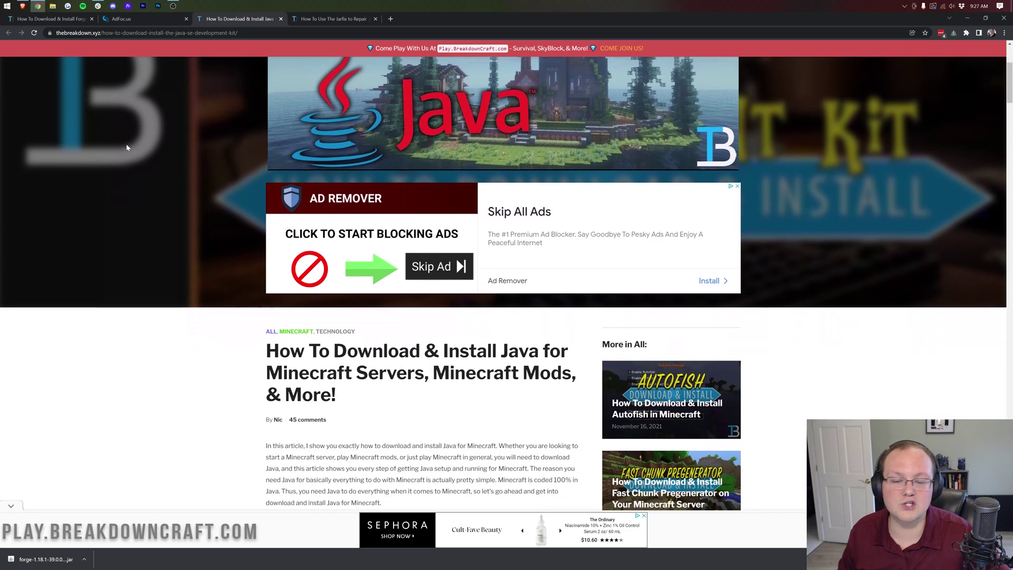
scroll(127, 147, down, 5)
scroll(127, 148, up, 15)
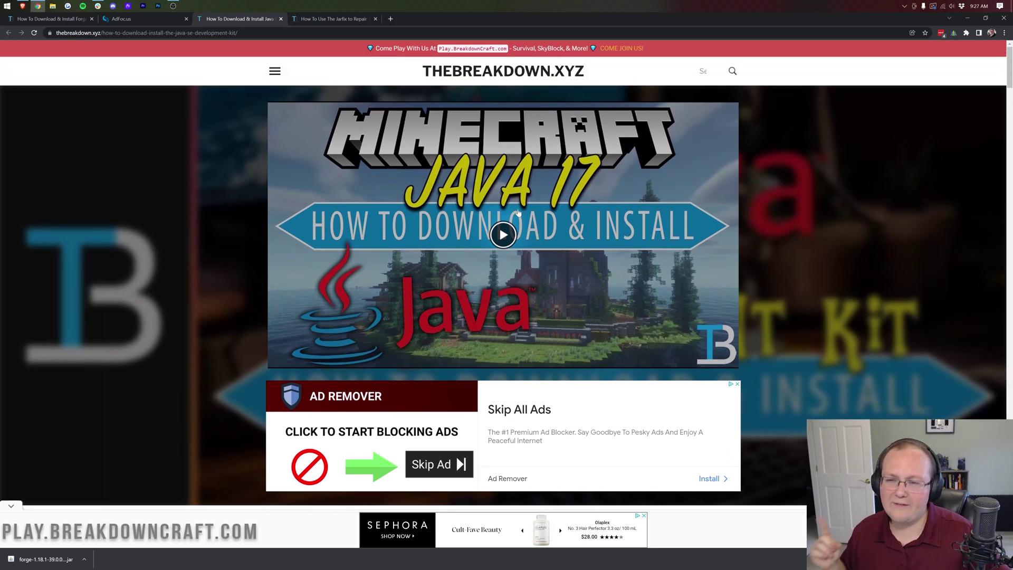
click(338, 19)
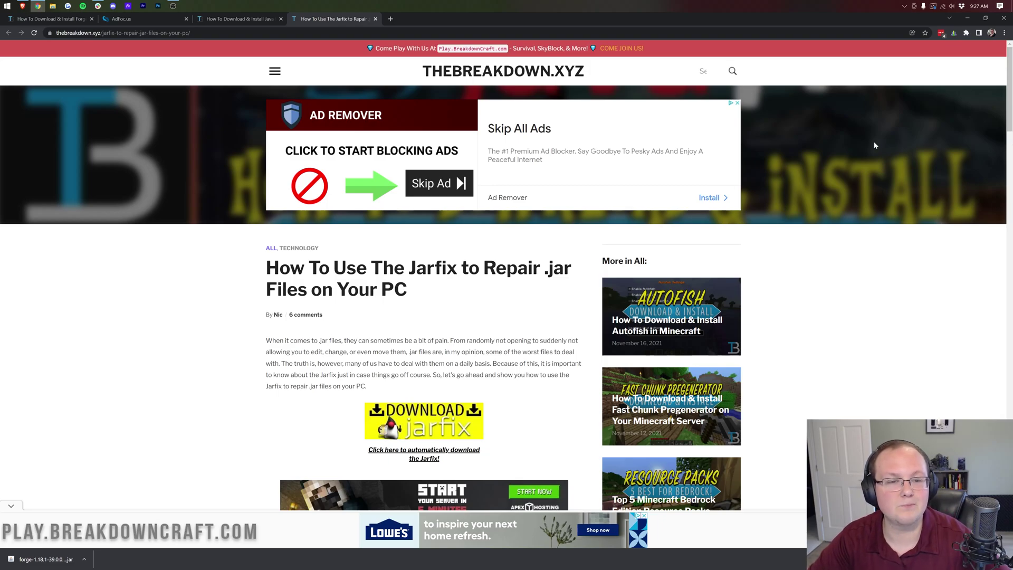
click(968, 19)
Run the Forge installer on the desktop with Java(TM) Platform SE binary and install the Forge client.
right_click(407, 67)
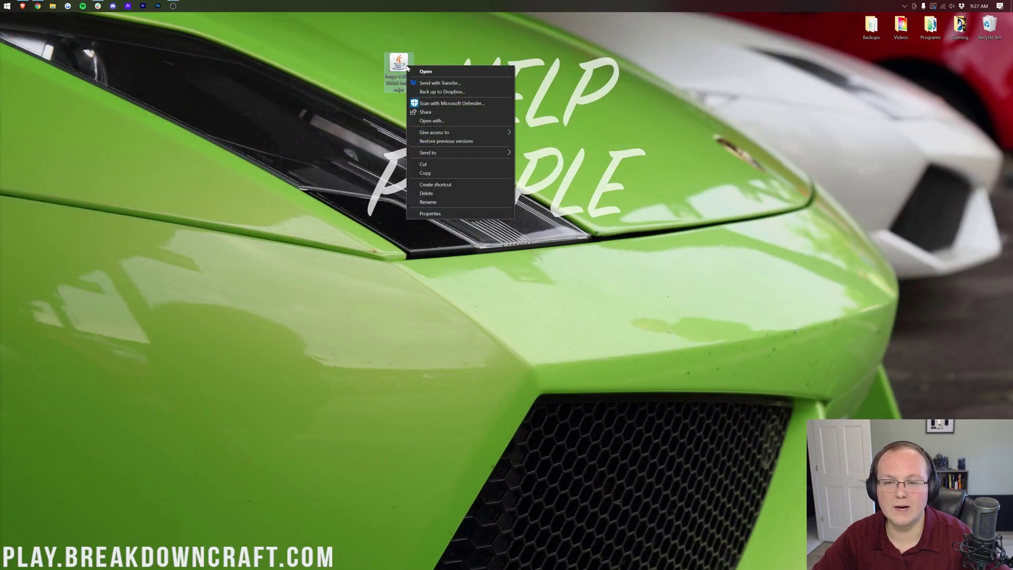
click(424, 122)
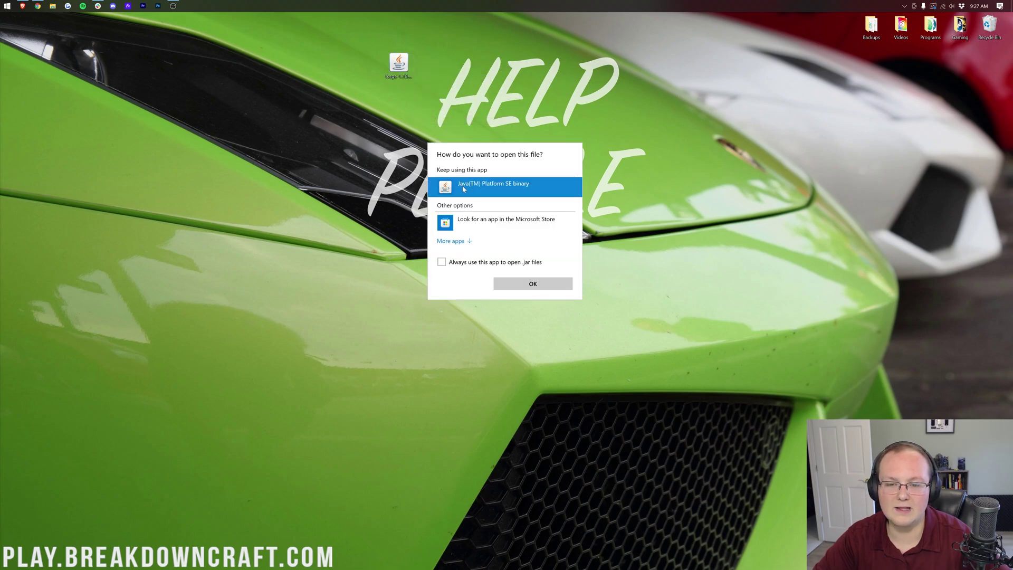
click(531, 286)
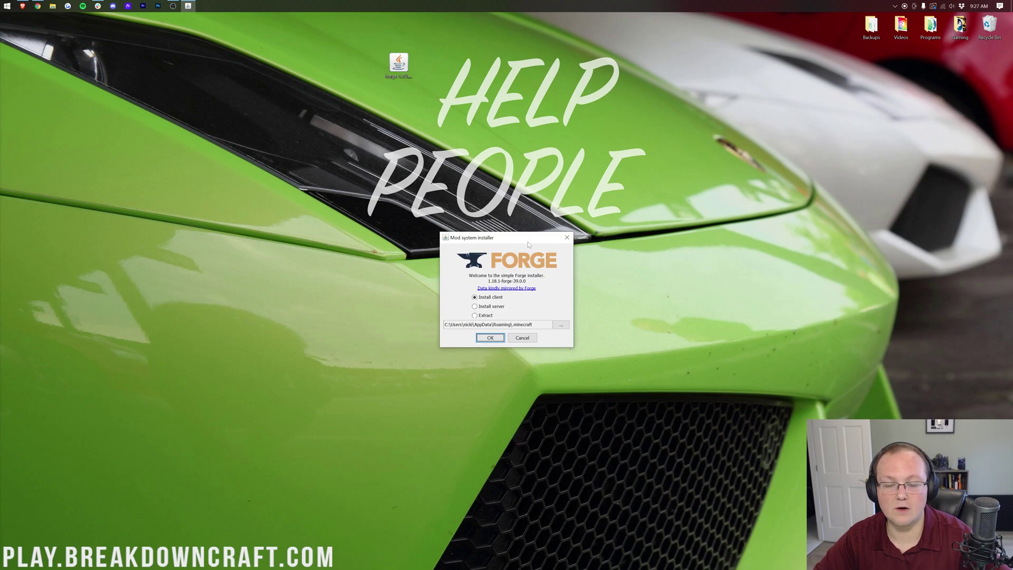
click(500, 299)
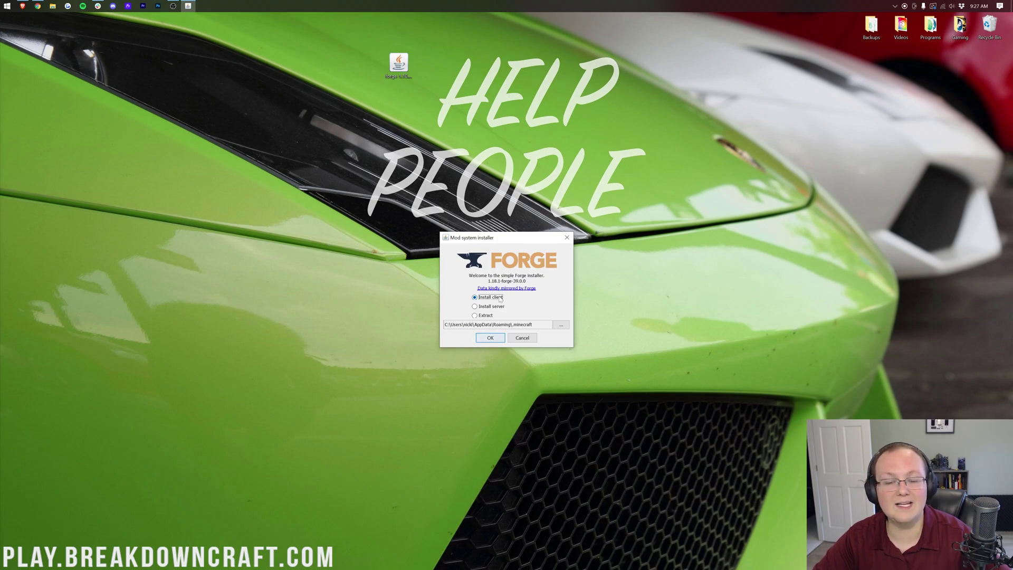
click(490, 338)
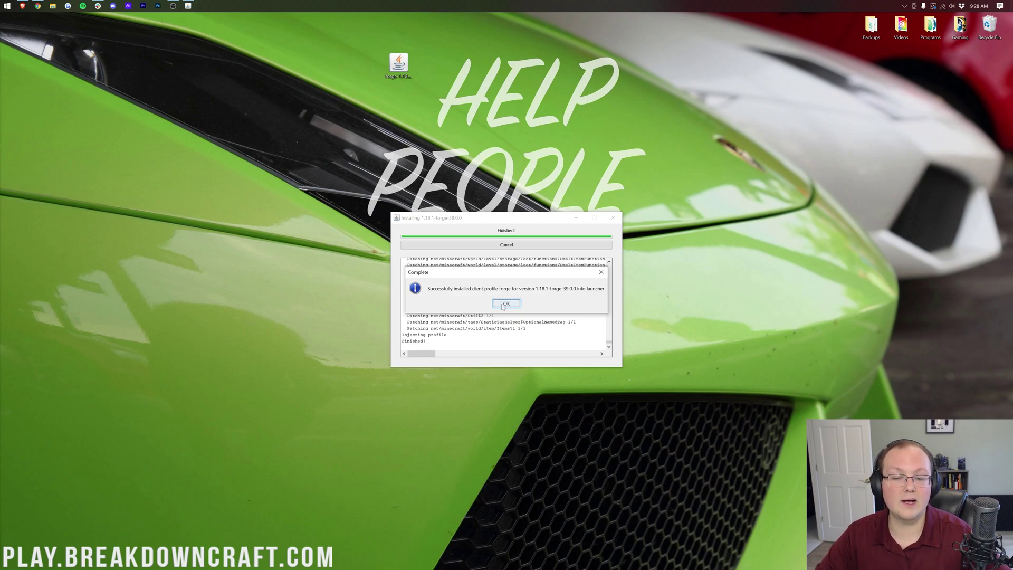
click(505, 304)
Launch the Minecraft Launcher by searching the system for "minecraft" and select the forge 1.18.1-forge-39.0.0 profile.
click(7, 5)
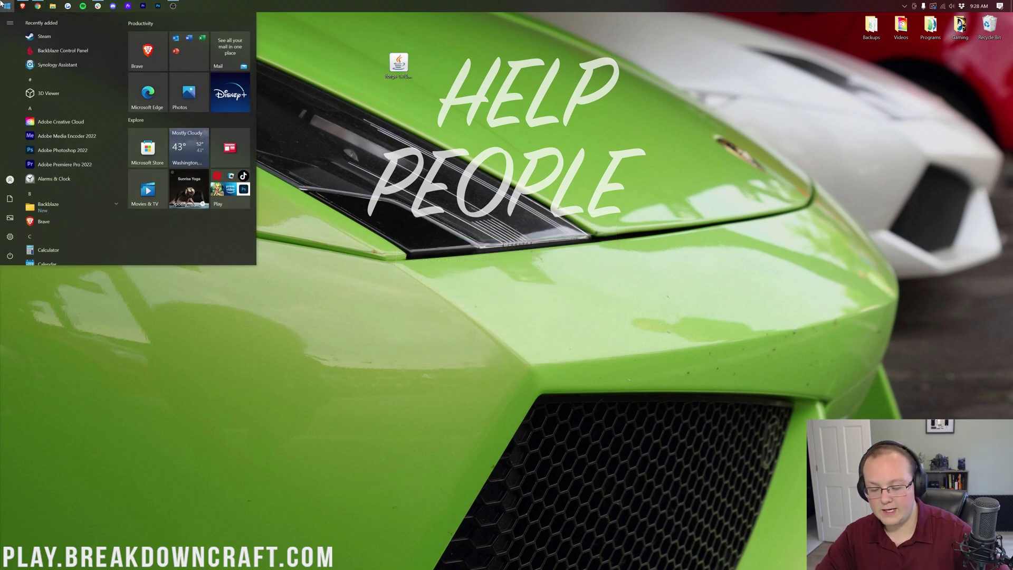
text(minecraft)
key(Return)
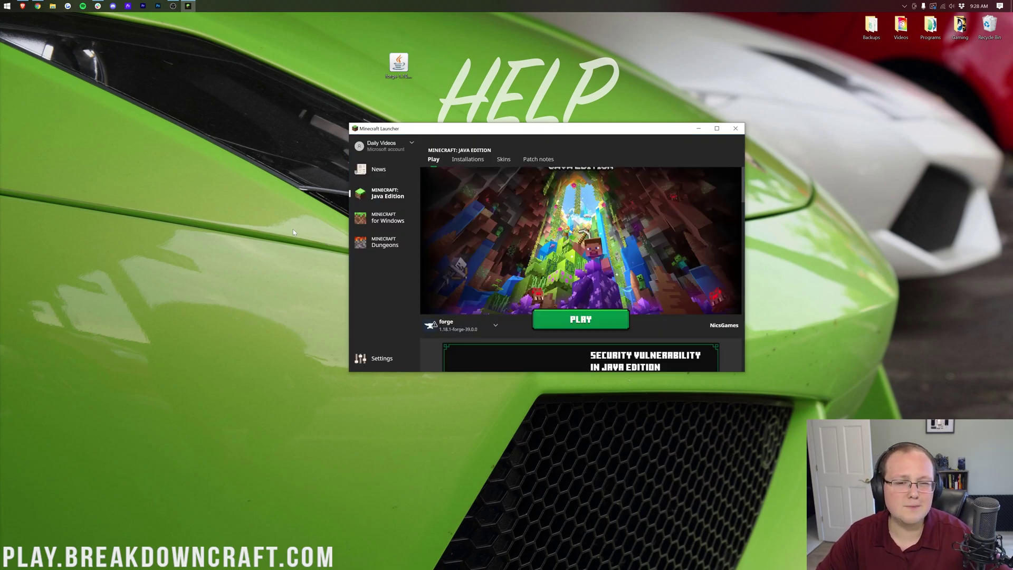
mouse_move(459, 325)
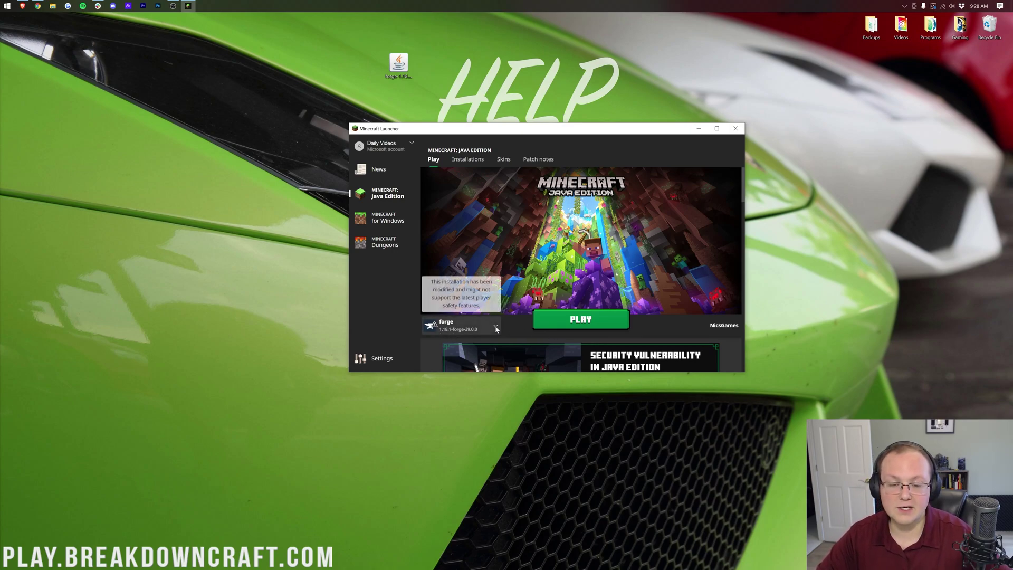
click(459, 325)
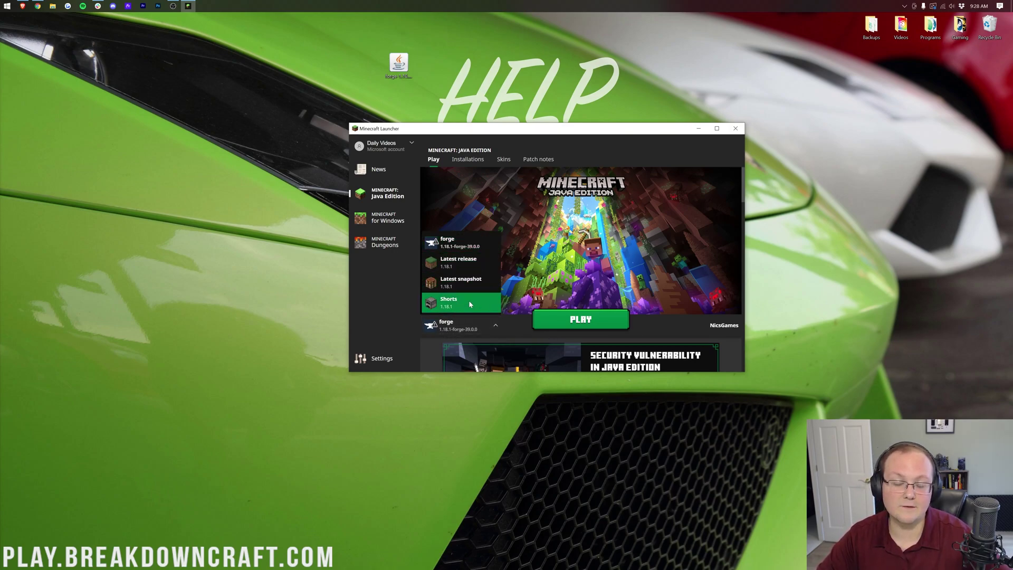
click(467, 241)
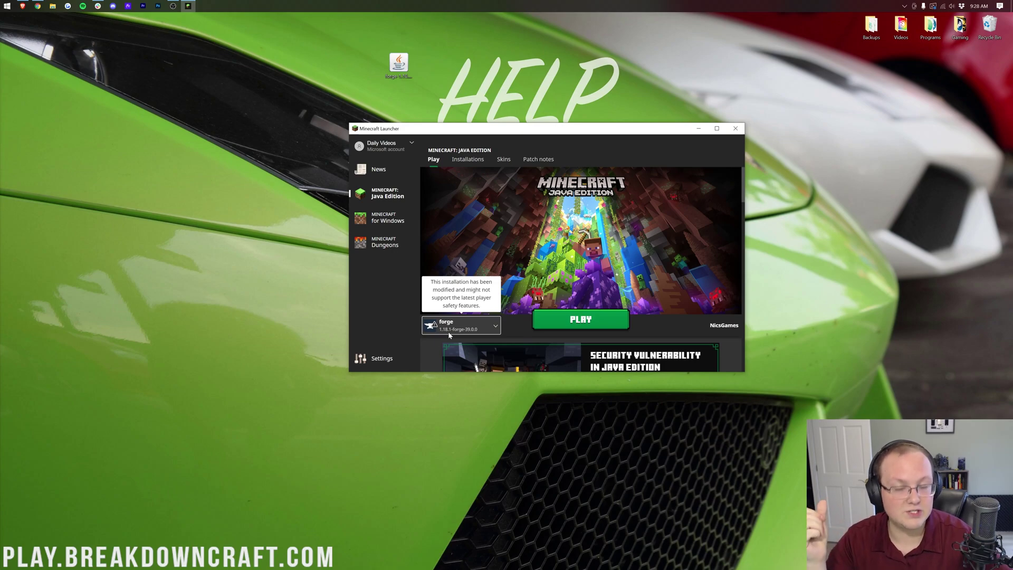
Check the launcher's installations with the Modded filter switched off and back on, and view the forge installation's settings.
click(475, 160)
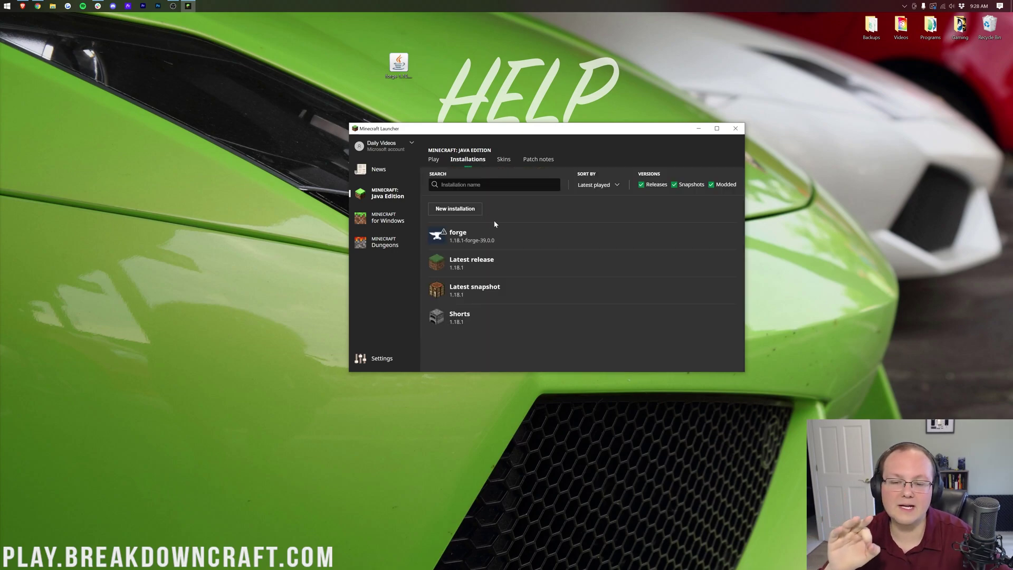
click(712, 184)
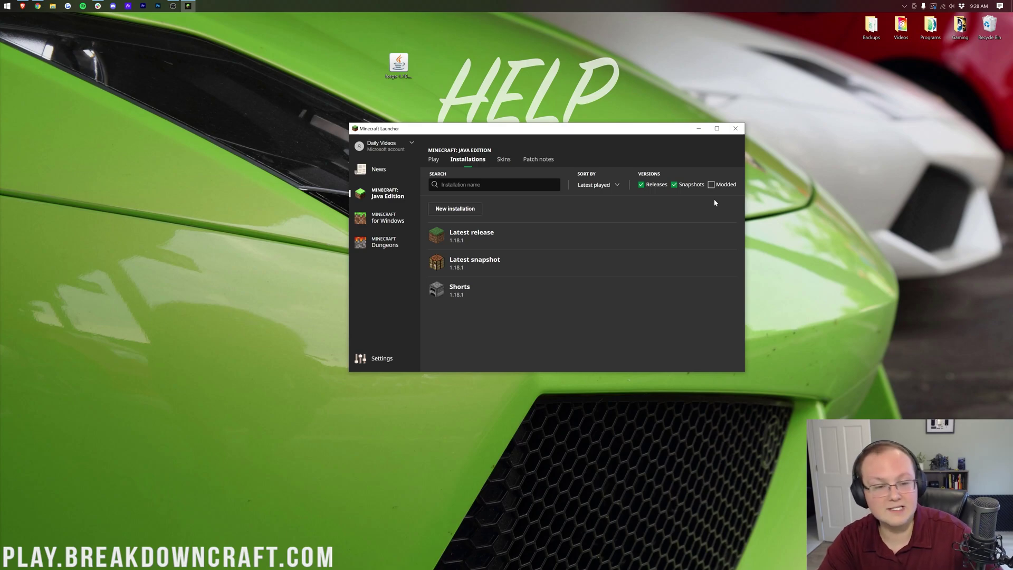
click(713, 187)
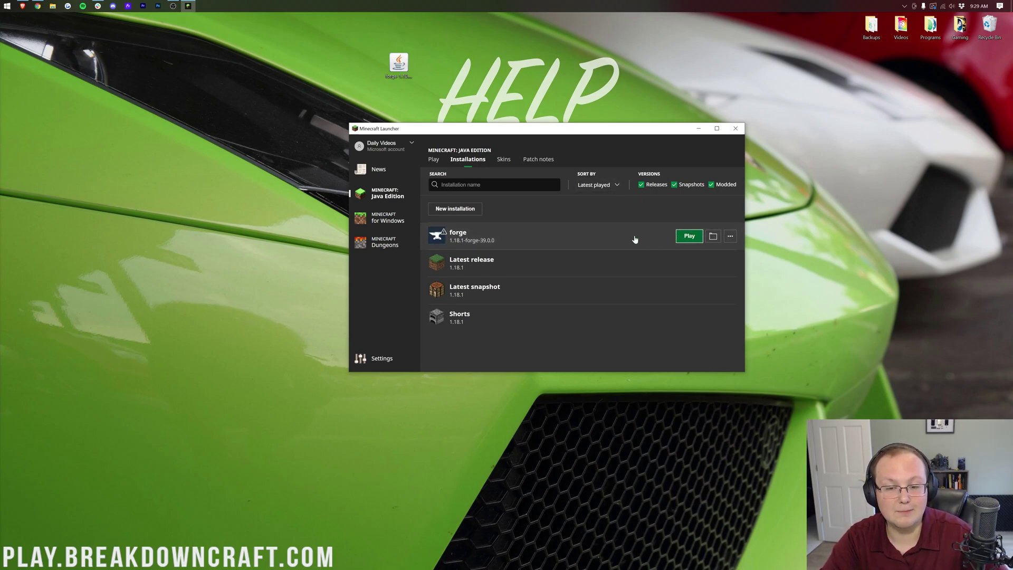
click(580, 232)
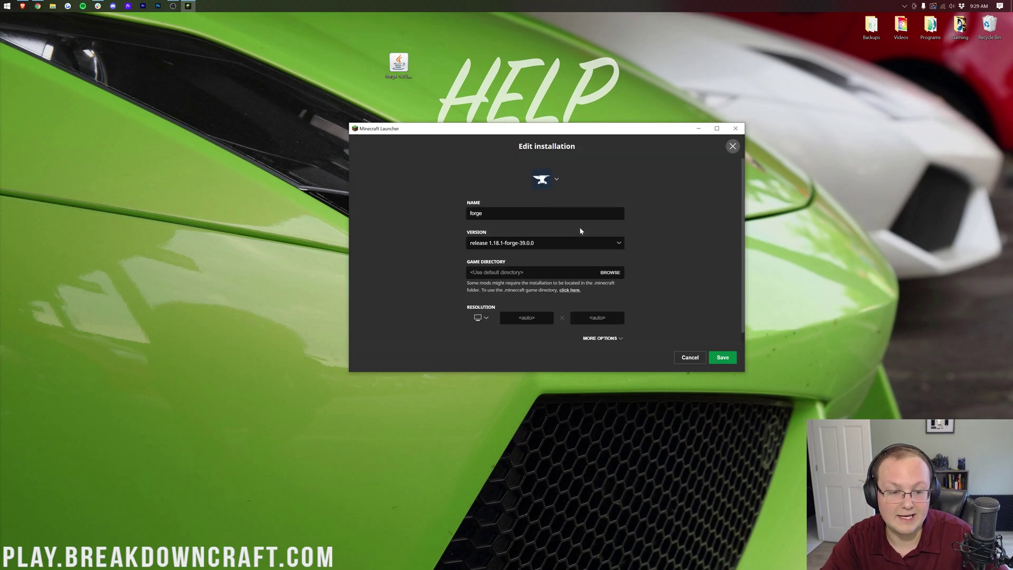
click(733, 146)
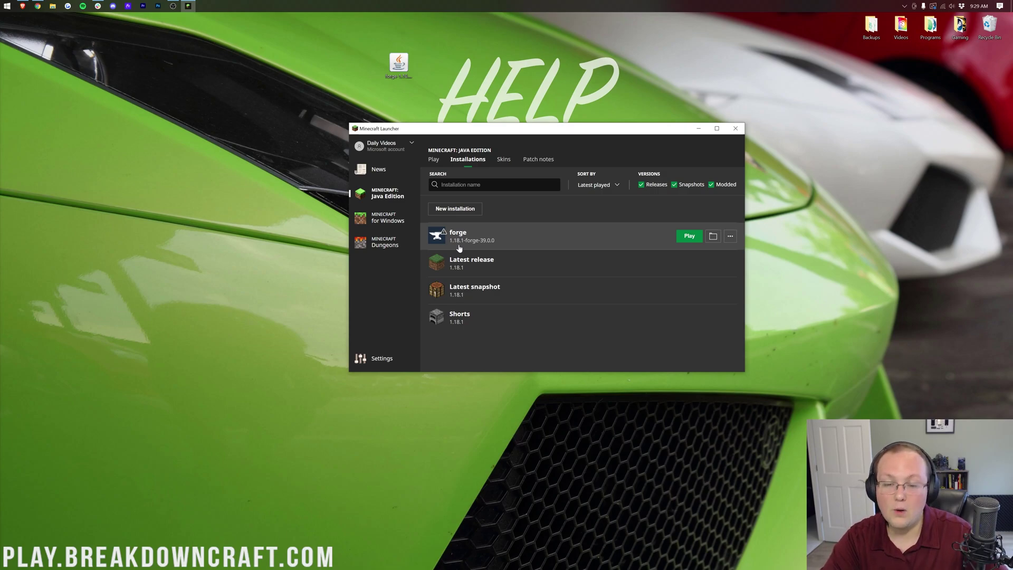
Start a new installation named Play.BreakdownCraft.com and set its version to release 1.18.1-forge-39.0.0.
click(457, 210)
click(544, 217)
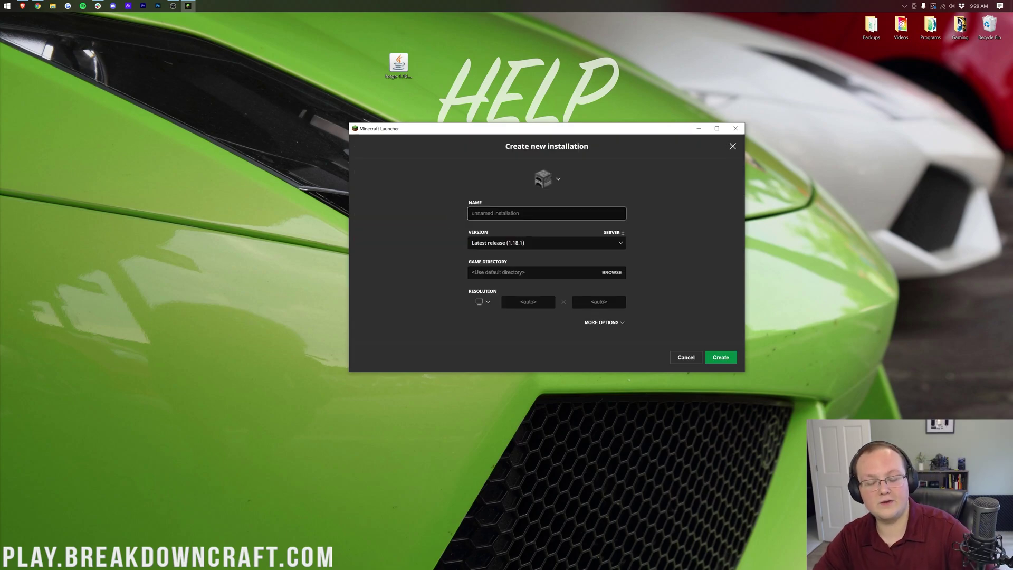
text(Play.BreakdownCraft.com)
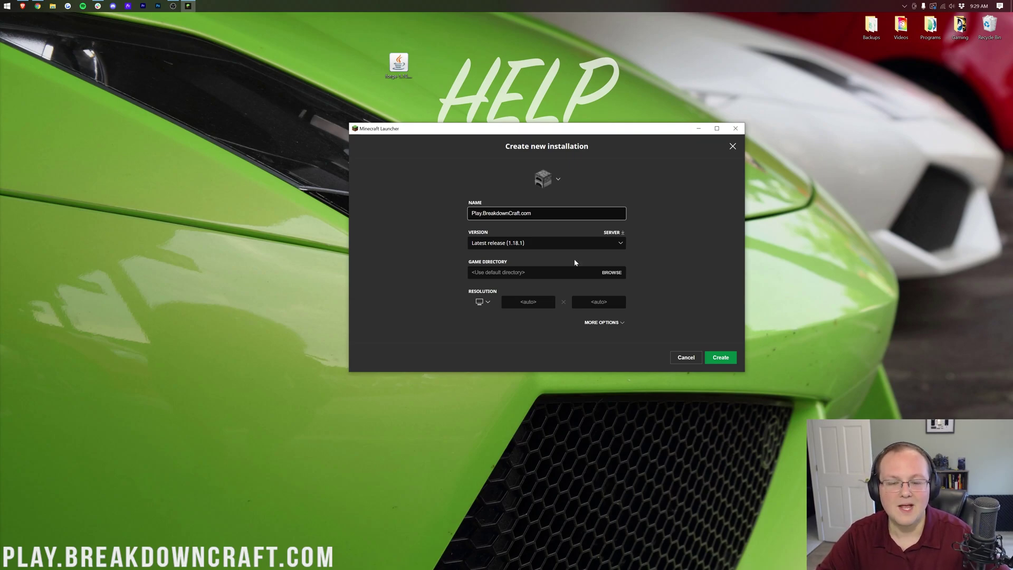
click(496, 246)
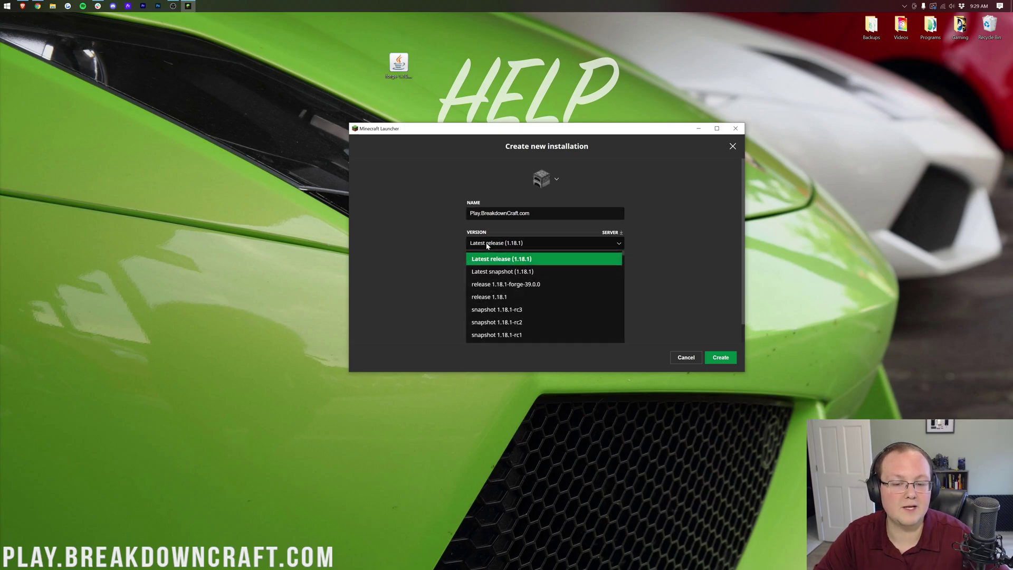
click(501, 289)
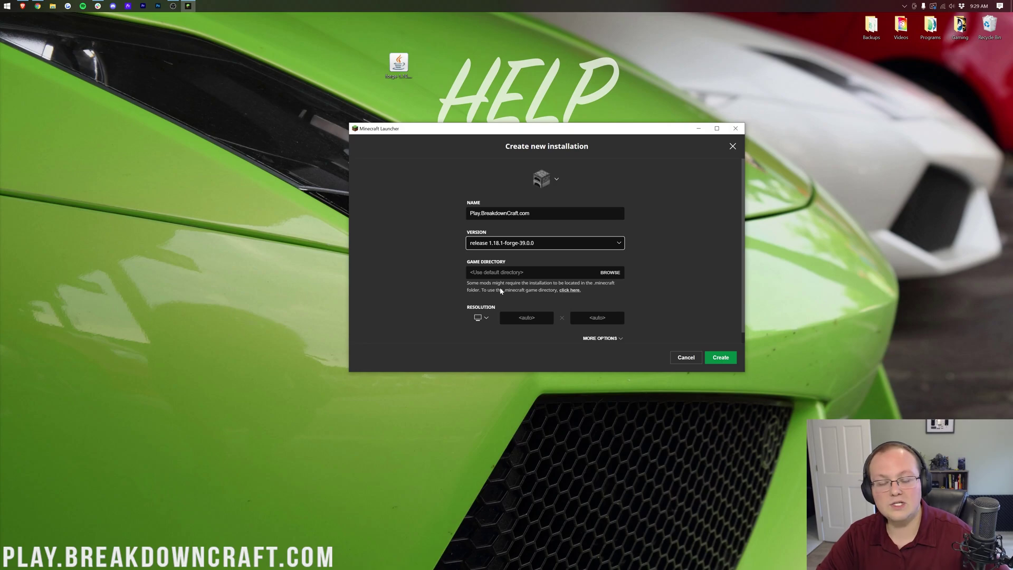
Set the new installation's resolution to 1920x1080, look through the version list without changing the version, and create the installation.
click(481, 324)
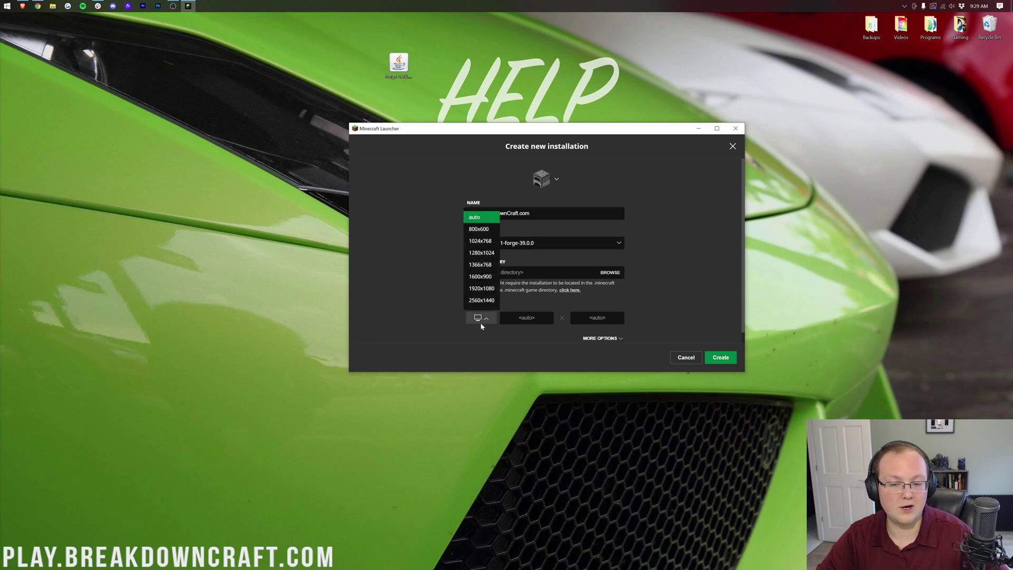
click(480, 291)
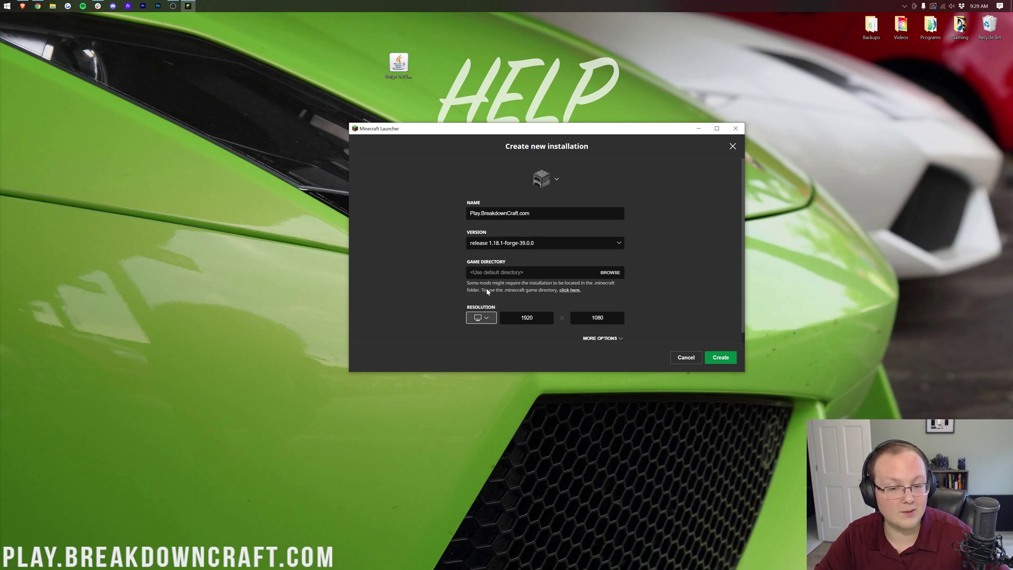
click(477, 243)
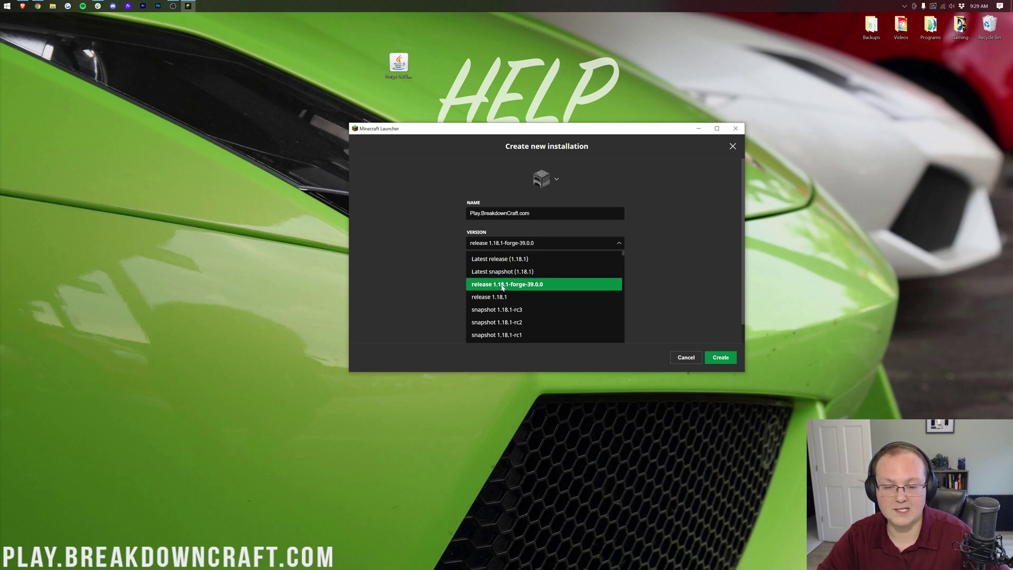
scroll(502, 287, down, 10)
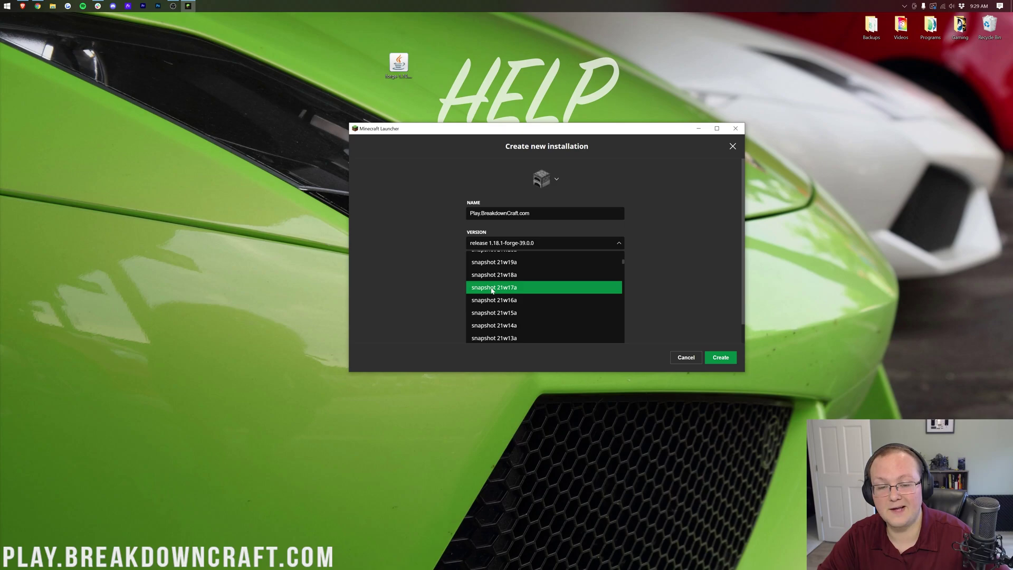
click(444, 268)
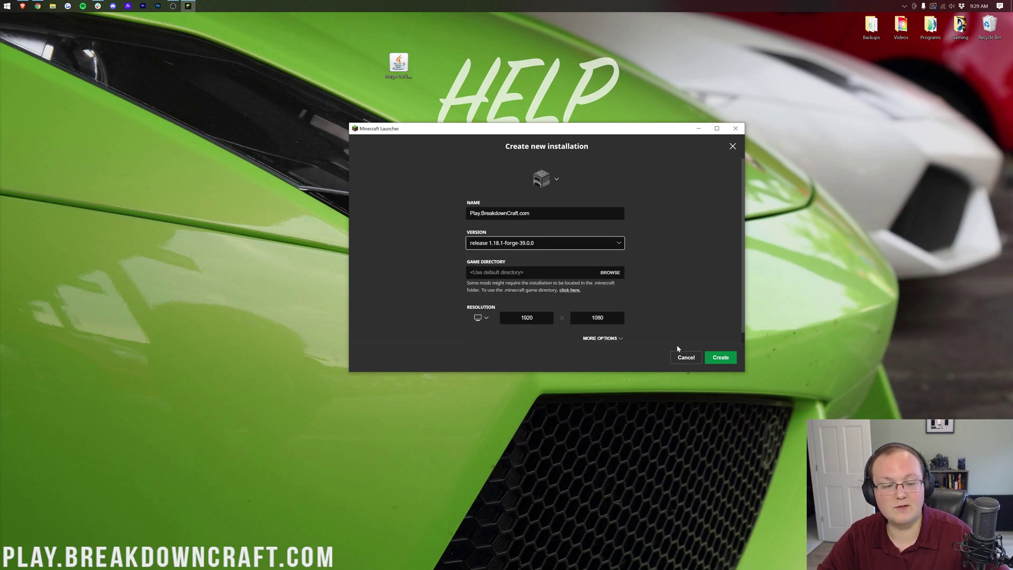
click(721, 358)
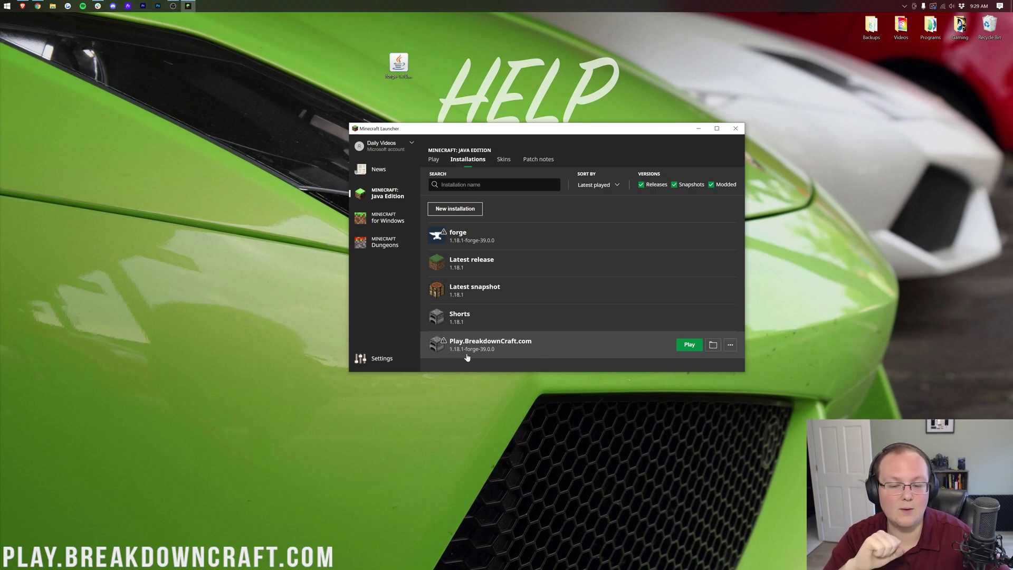
Launch the Play.BreakdownCraft.com installation, accepting the risks of modified play and turning off further warnings for it.
click(680, 346)
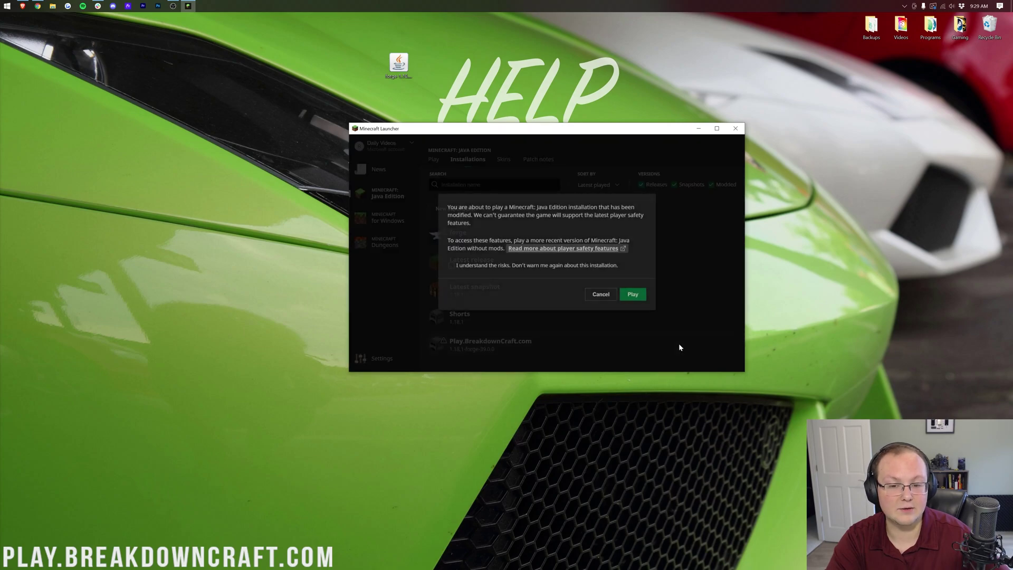
click(578, 268)
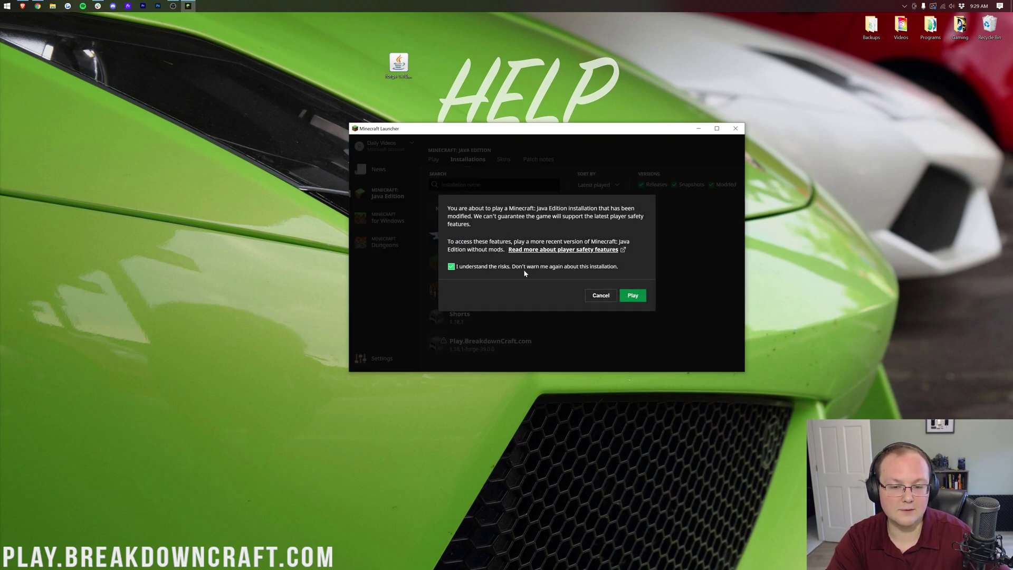
click(634, 296)
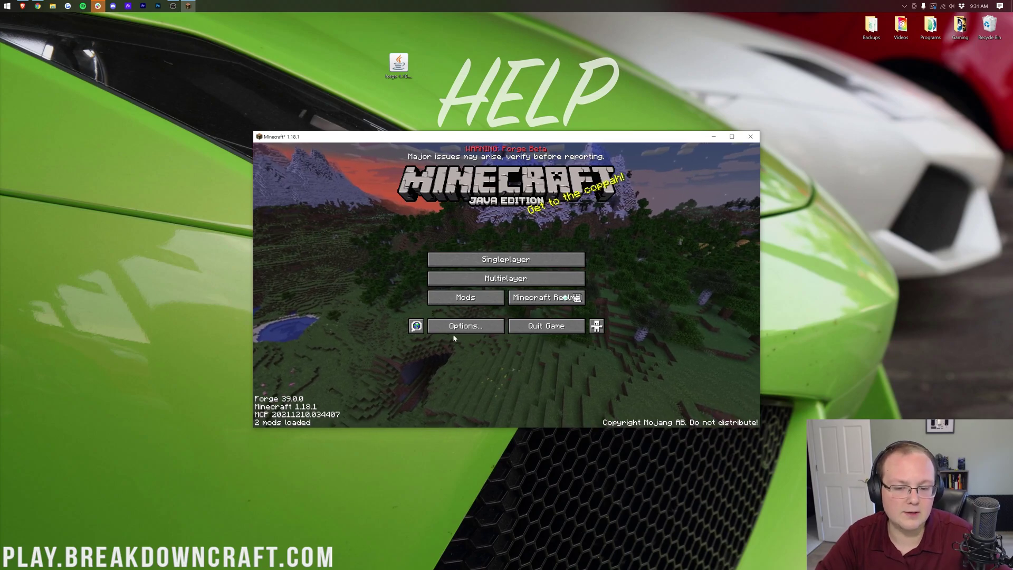
View the Minecraft and Forge entries in the game's mod list, close it, and open the multiplayer server list.
click(458, 299)
click(295, 182)
click(294, 197)
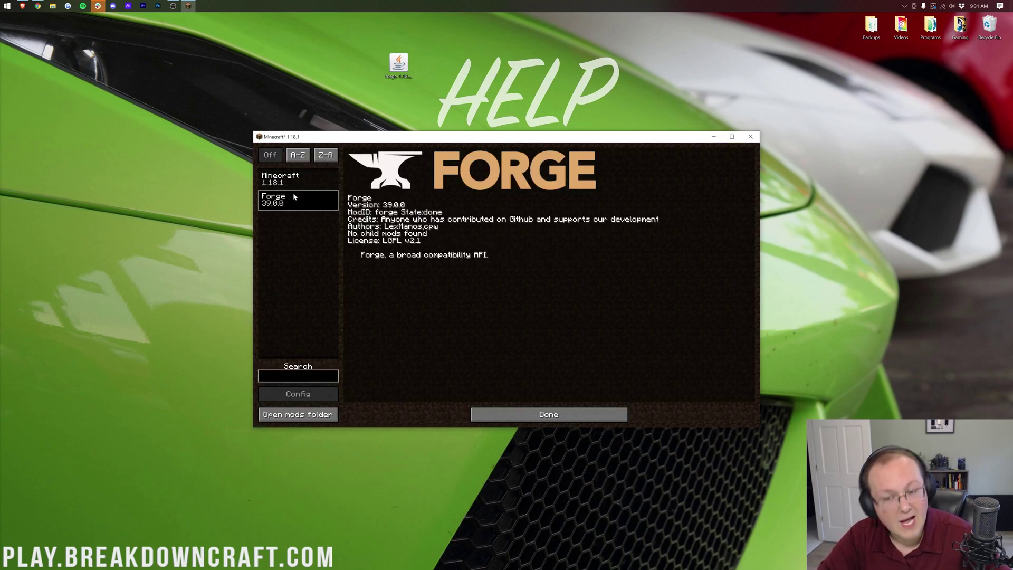
click(588, 417)
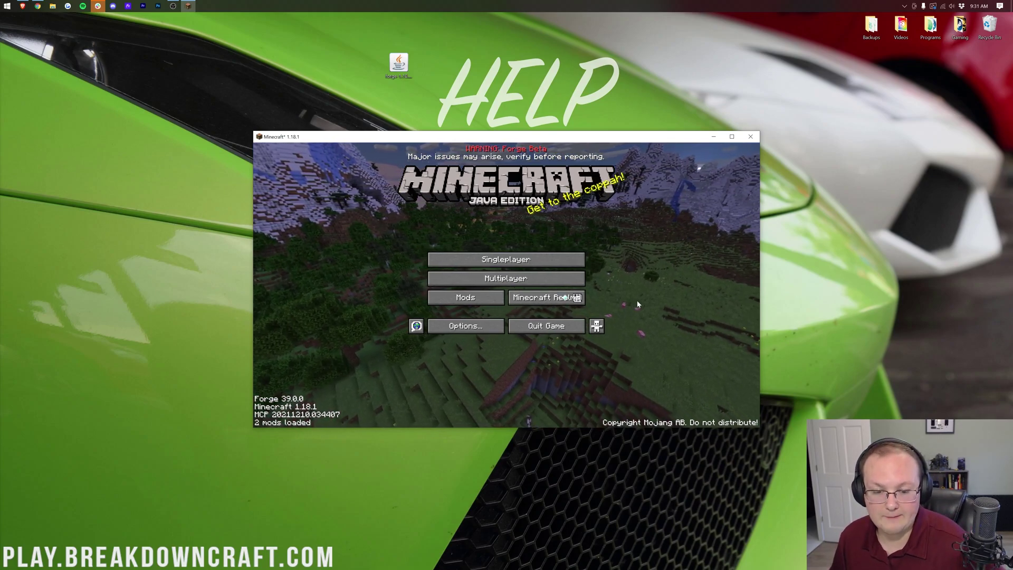
click(549, 283)
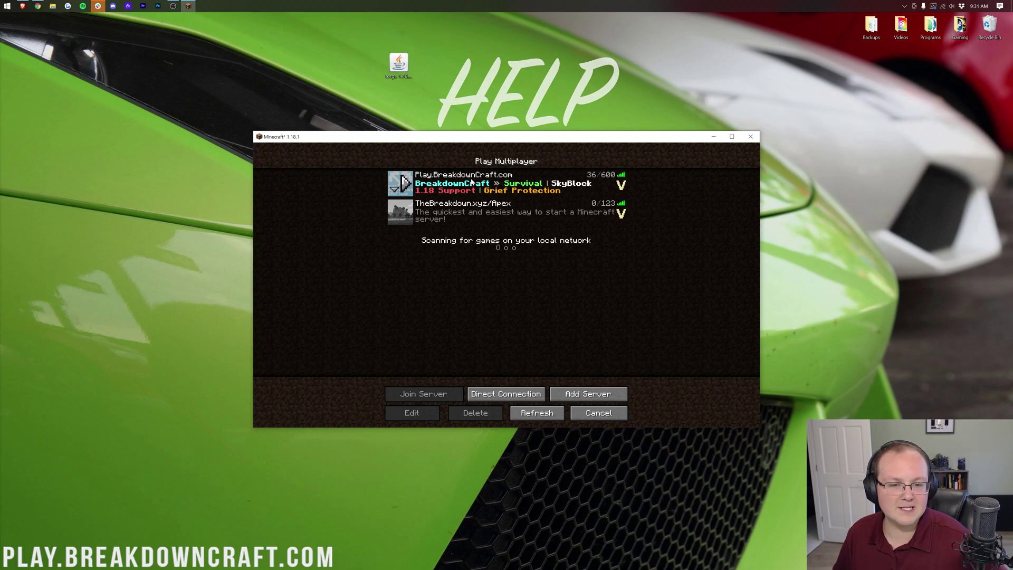